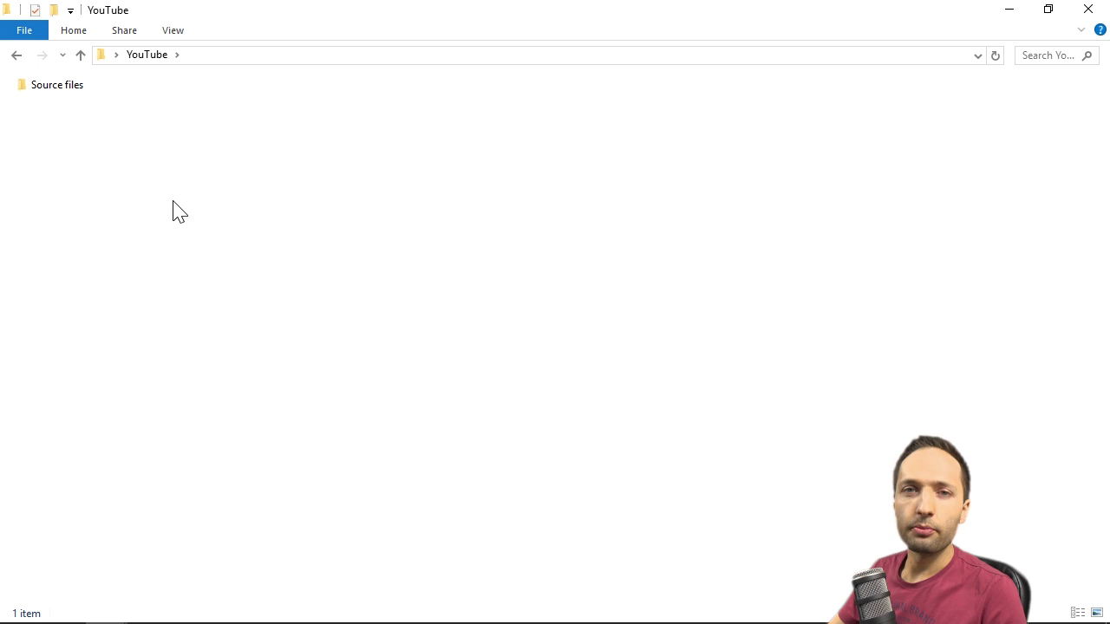
Step: Open 20160101.20160630.UN001.geography.csv from the Source files folder, examine its column headers, and close it
{"action": "double_click", "coordinate": [61, 86]}
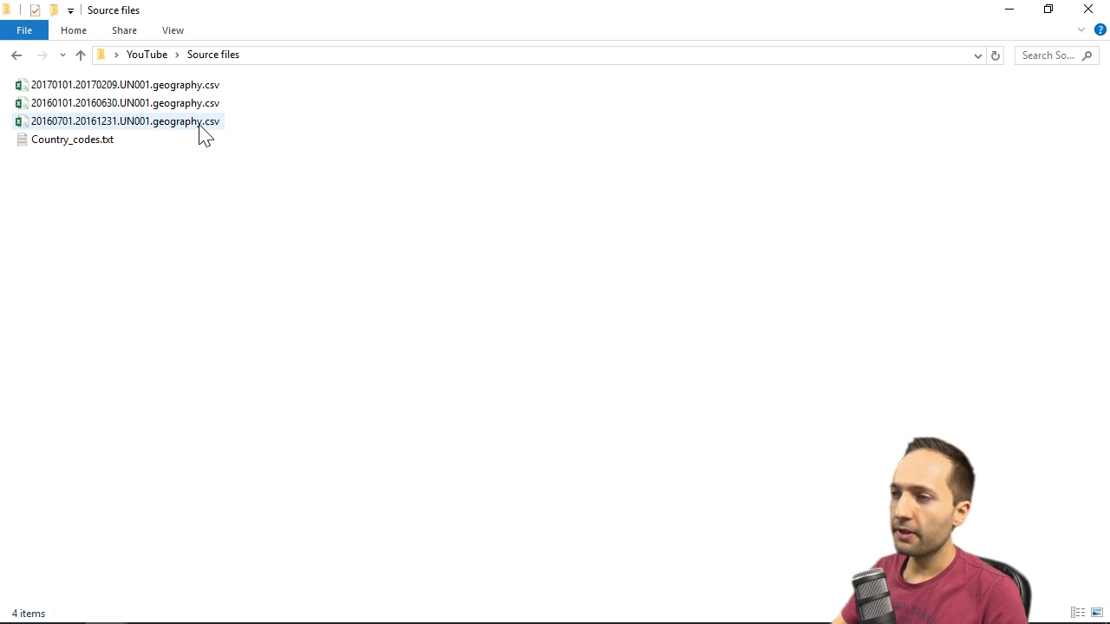
{"action": "mouse_move", "coordinate": [201, 132]}
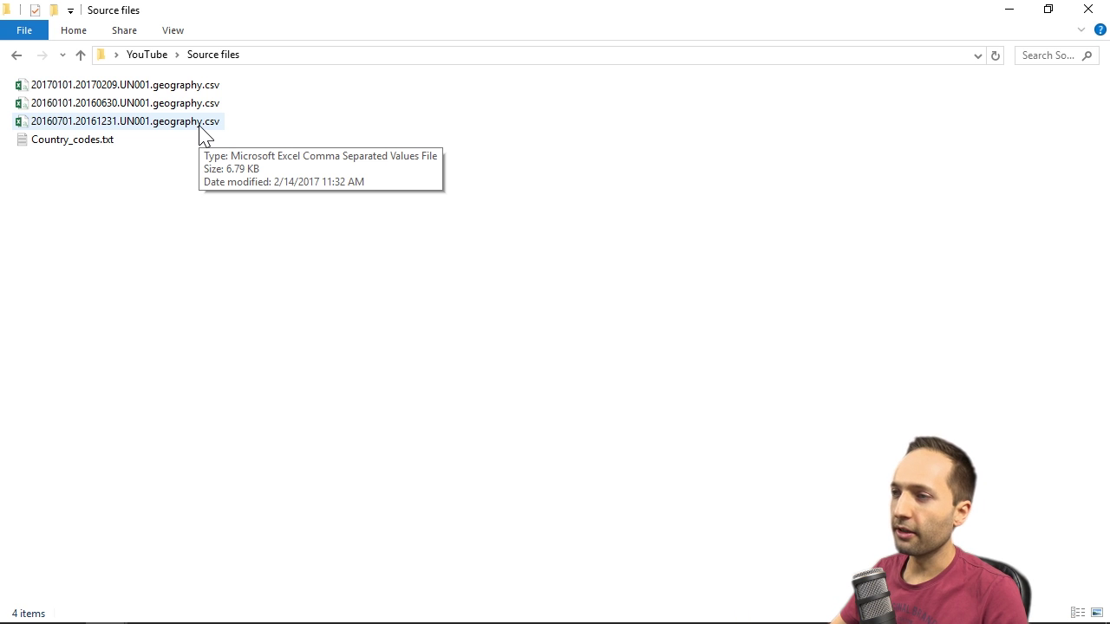
{"action": "mouse_move", "coordinate": [100, 151]}
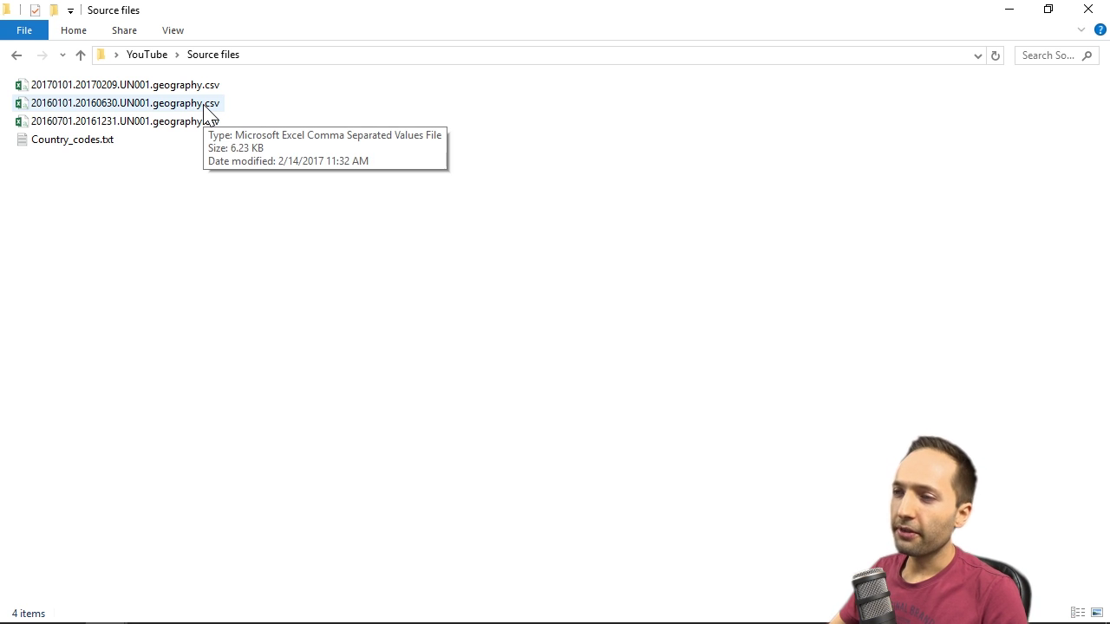
{"action": "double_click", "coordinate": [111, 107]}
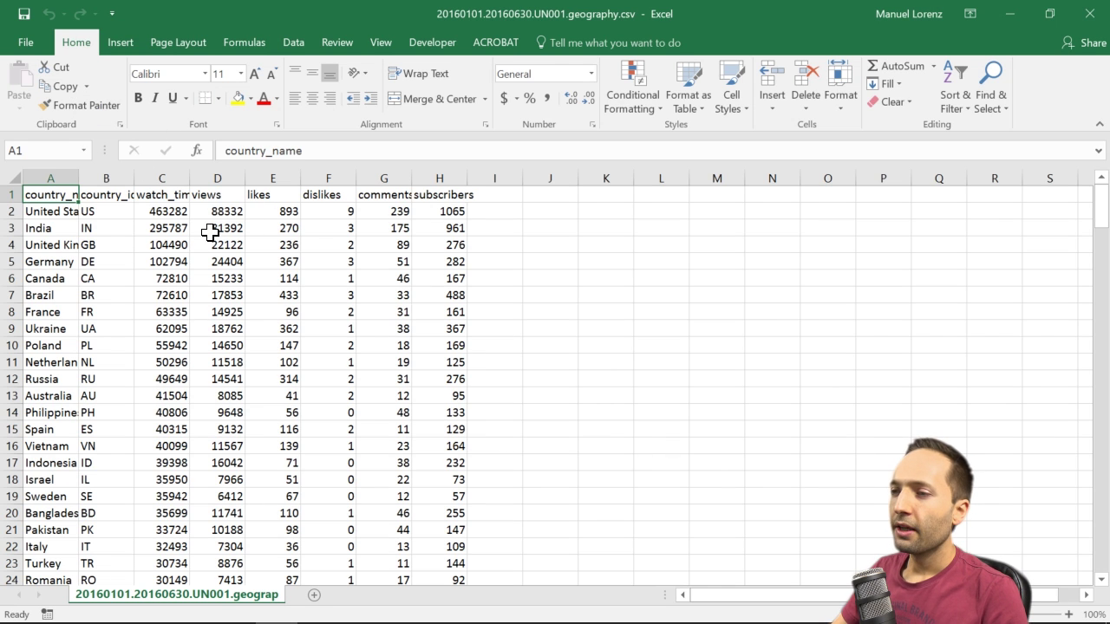
{"action": "left_click", "coordinate": [93, 196]}
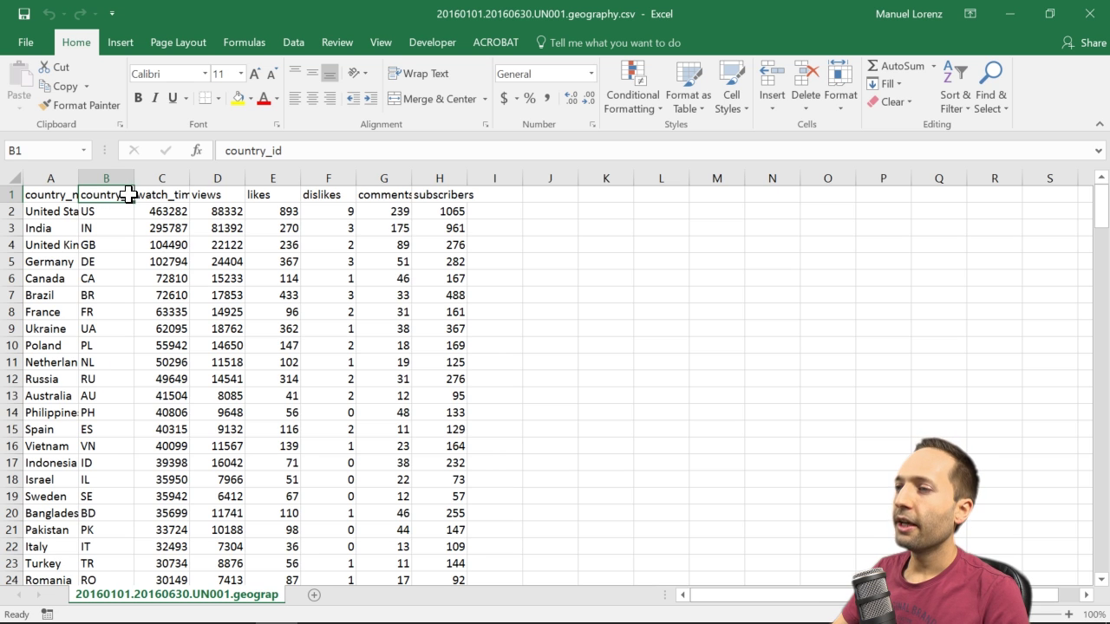
{"action": "left_click", "coordinate": [176, 198]}
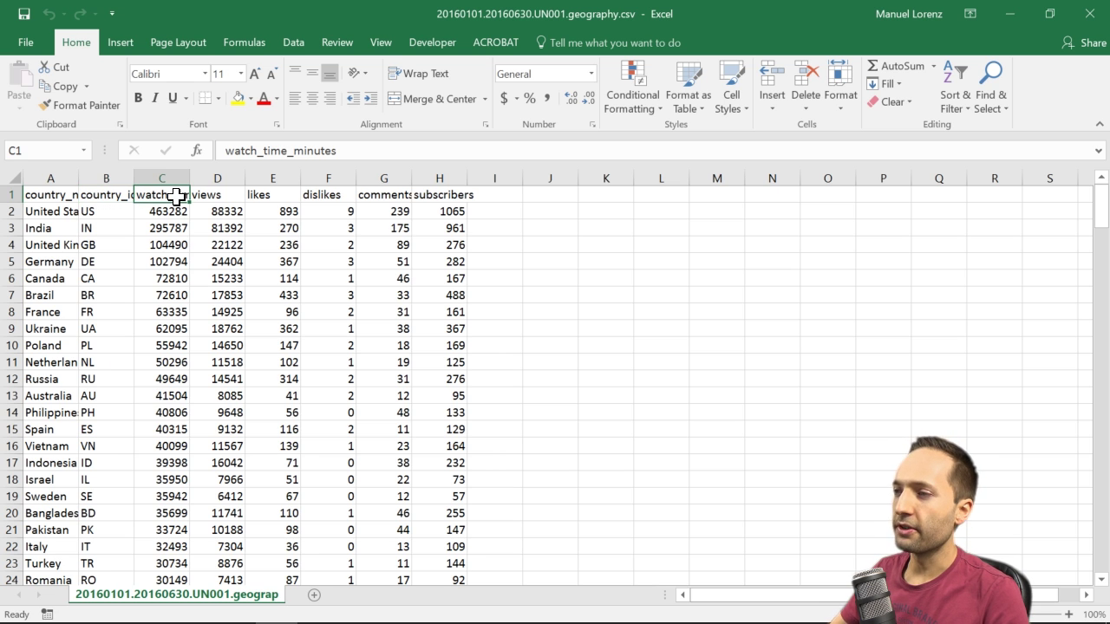
{"action": "key", "text": "Right"}
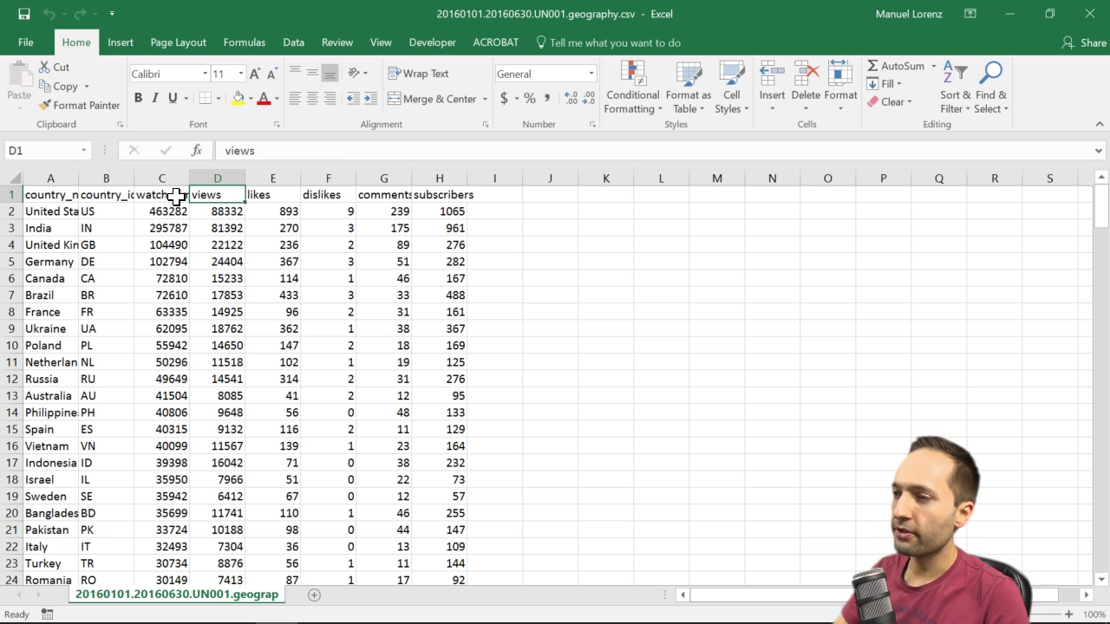
{"action": "key", "text": "Right"}
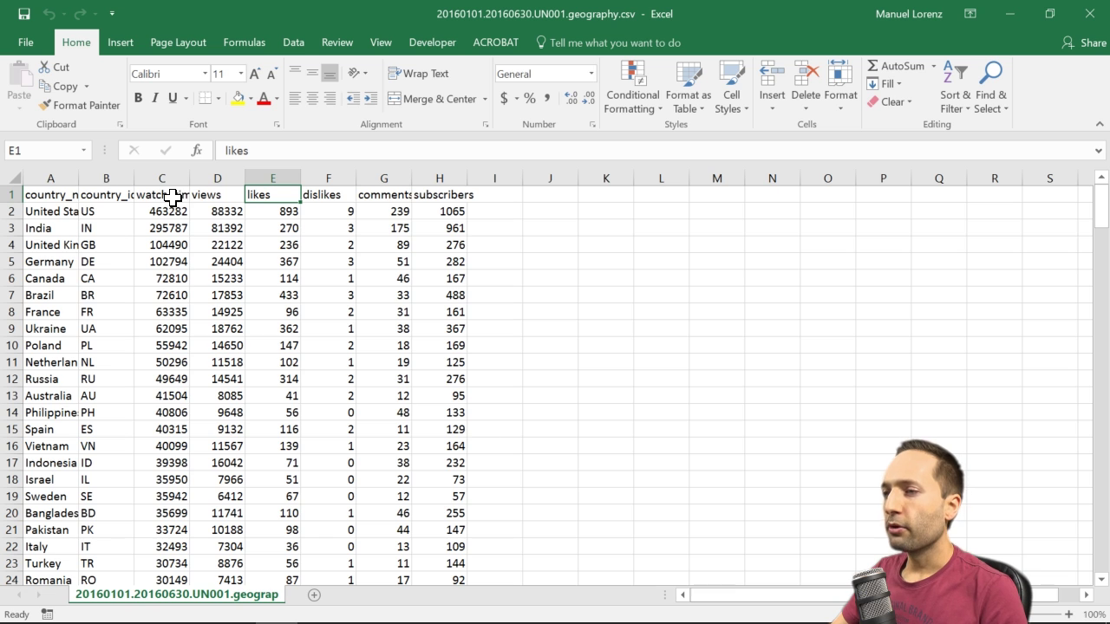
{"action": "left_click", "coordinate": [120, 199]}
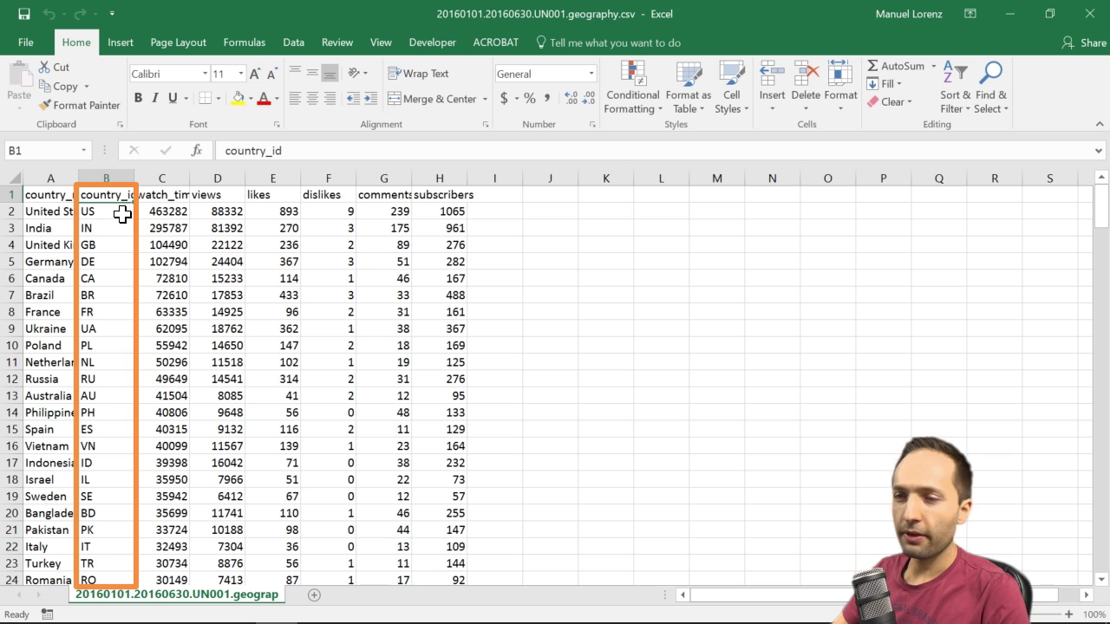
{"action": "left_click", "coordinate": [1090, 13]}
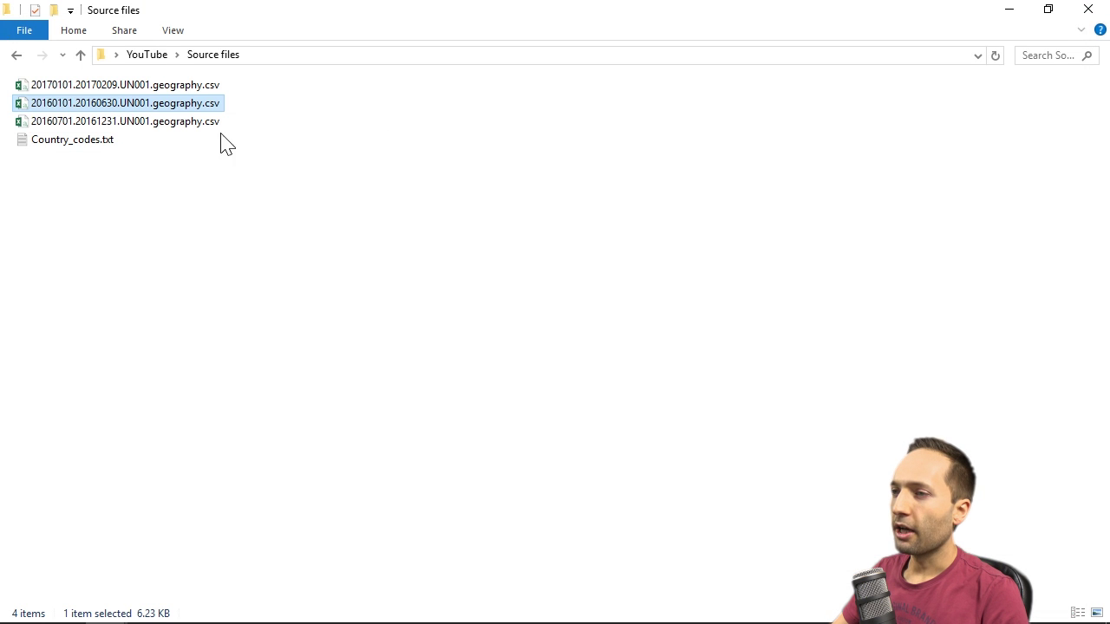
Step: Open Country_codes.txt to examine its list of continent and country codes, and close it
{"action": "double_click", "coordinate": [97, 145]}
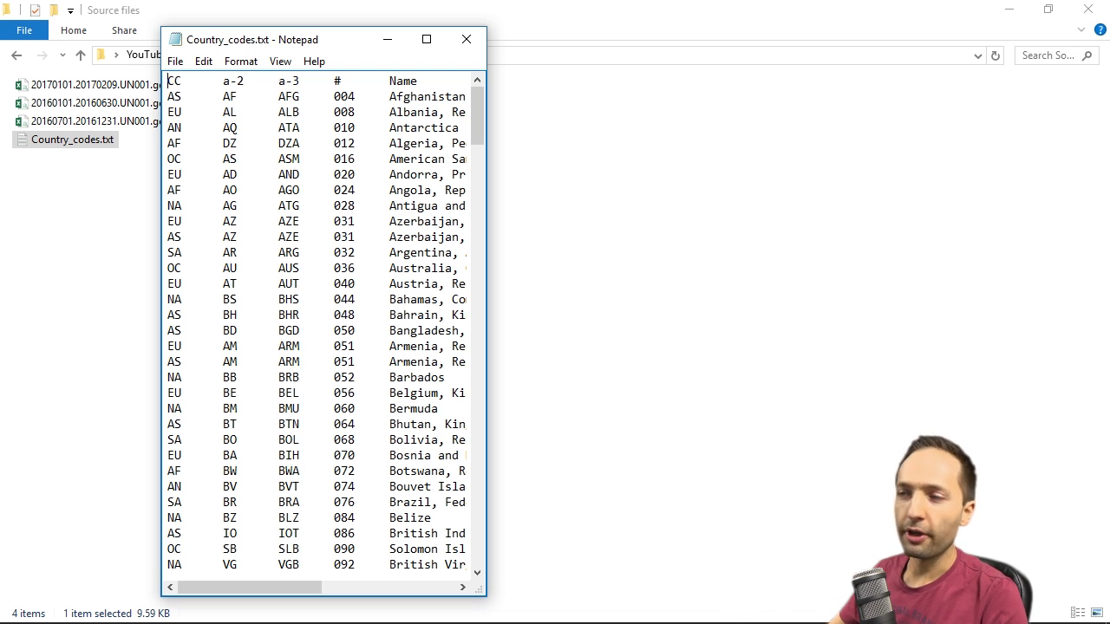
{"action": "left_click", "coordinate": [467, 39]}
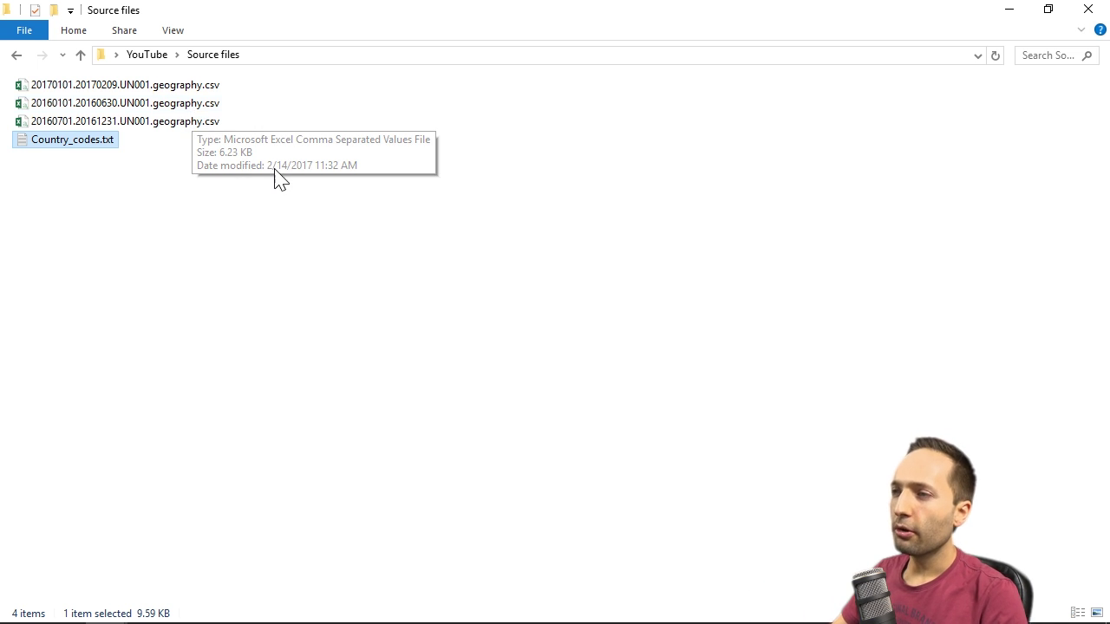
Step: Create a new Excel worksheet file named youtube-statistics.xlsx in the YouTube folder
{"action": "left_click", "coordinate": [158, 57]}
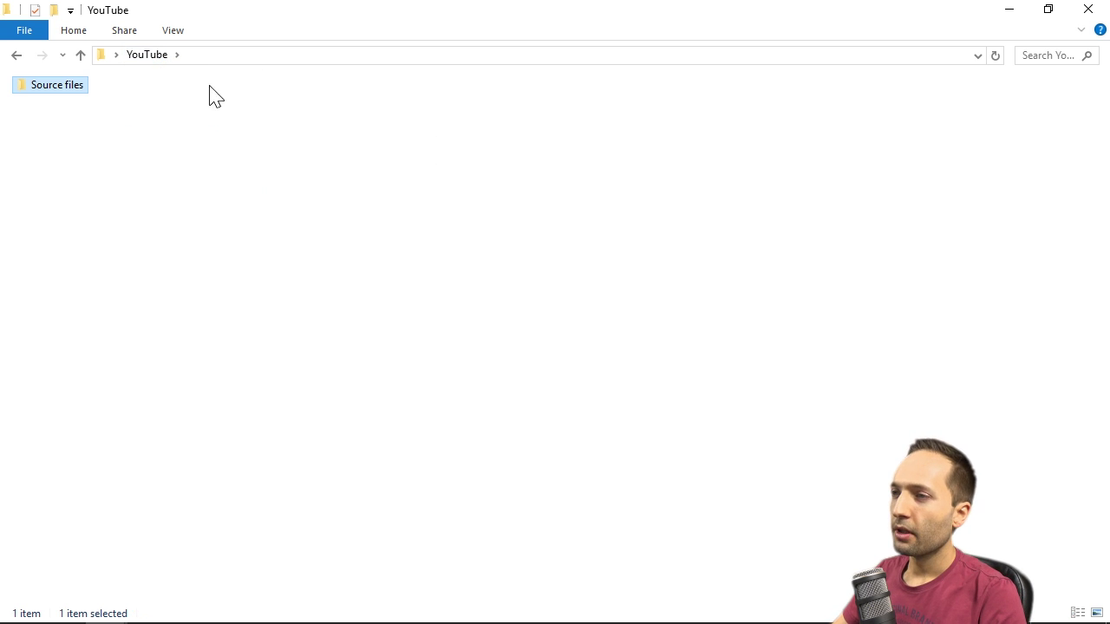
{"action": "right_click", "coordinate": [91, 137]}
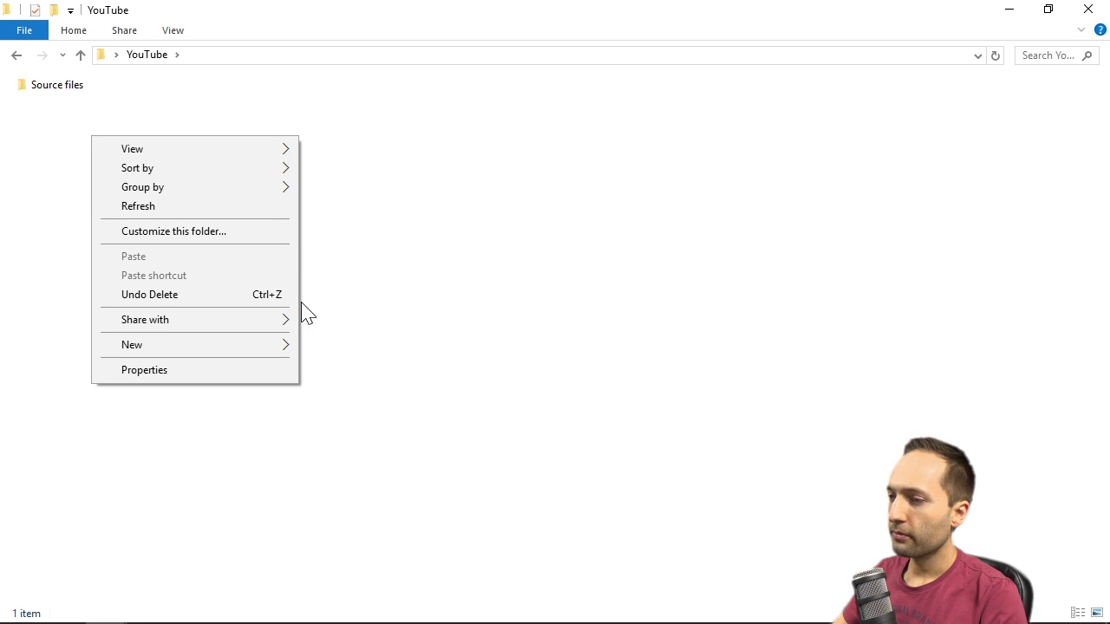
{"action": "mouse_move", "coordinate": [251, 351]}
{"action": "left_click", "coordinate": [402, 544]}
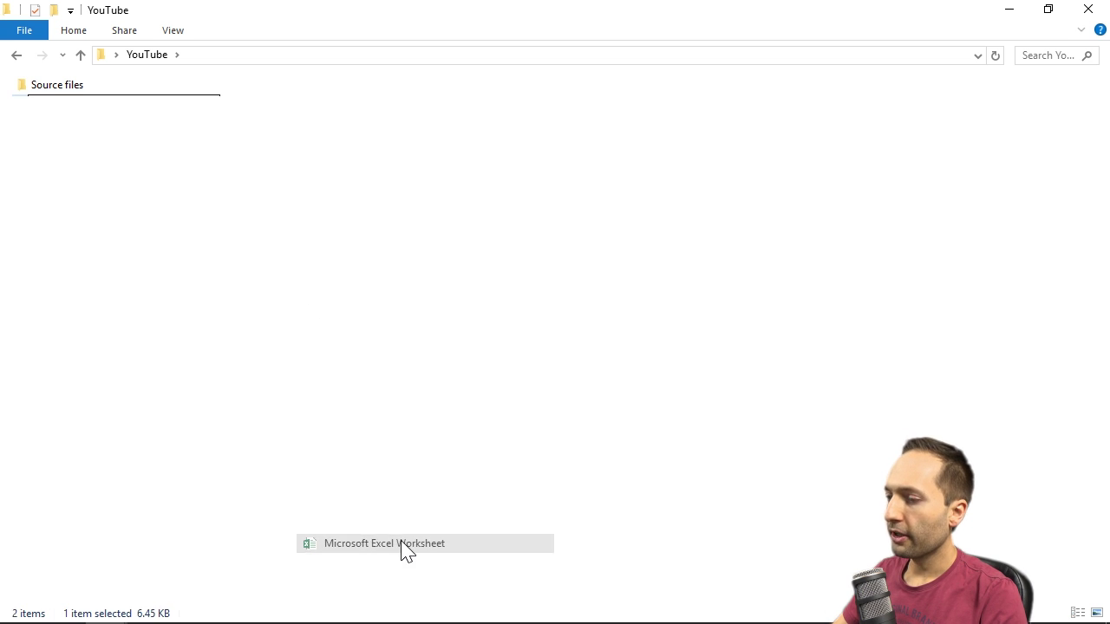
{"action": "key", "text": "BackSpace"}
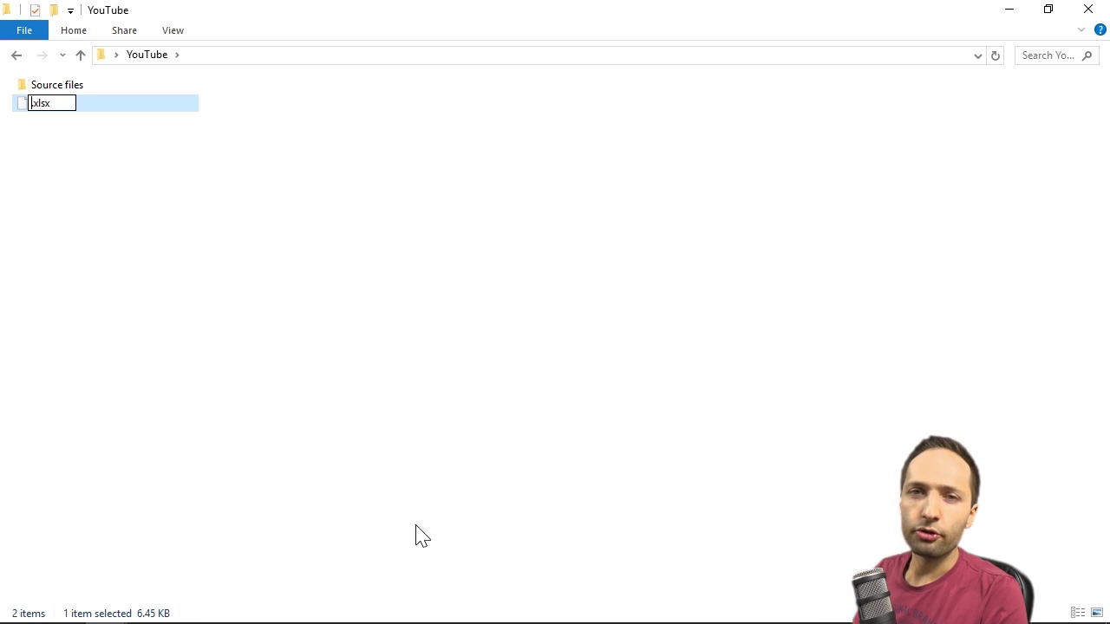
{"action": "type", "text": "youtube-stat"}
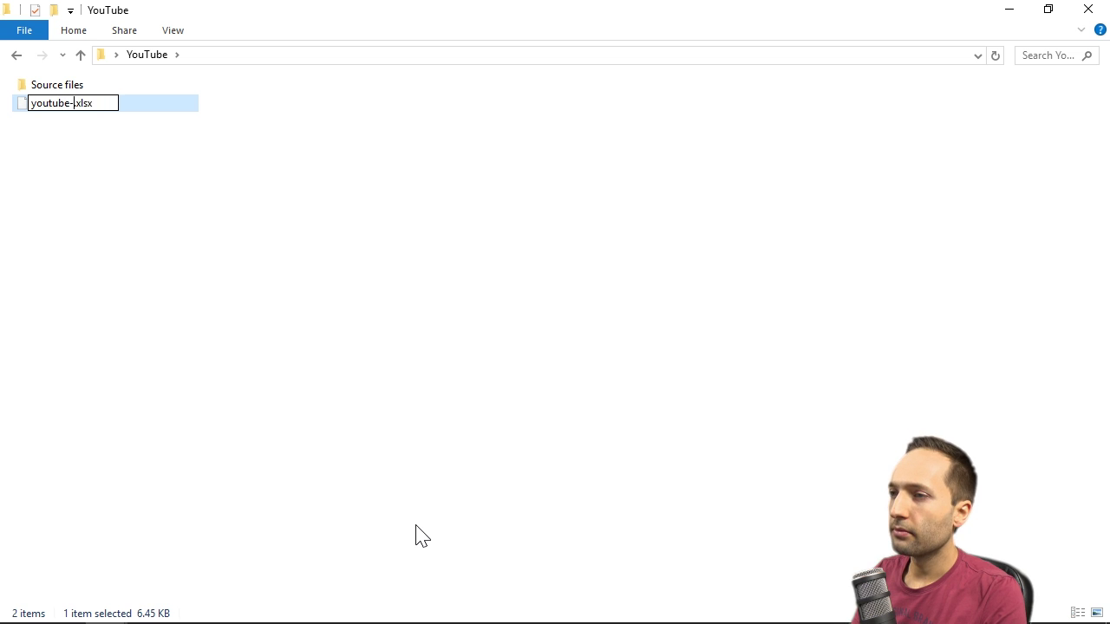
{"action": "type", "text": "istics"}
{"action": "key", "text": "Return"}
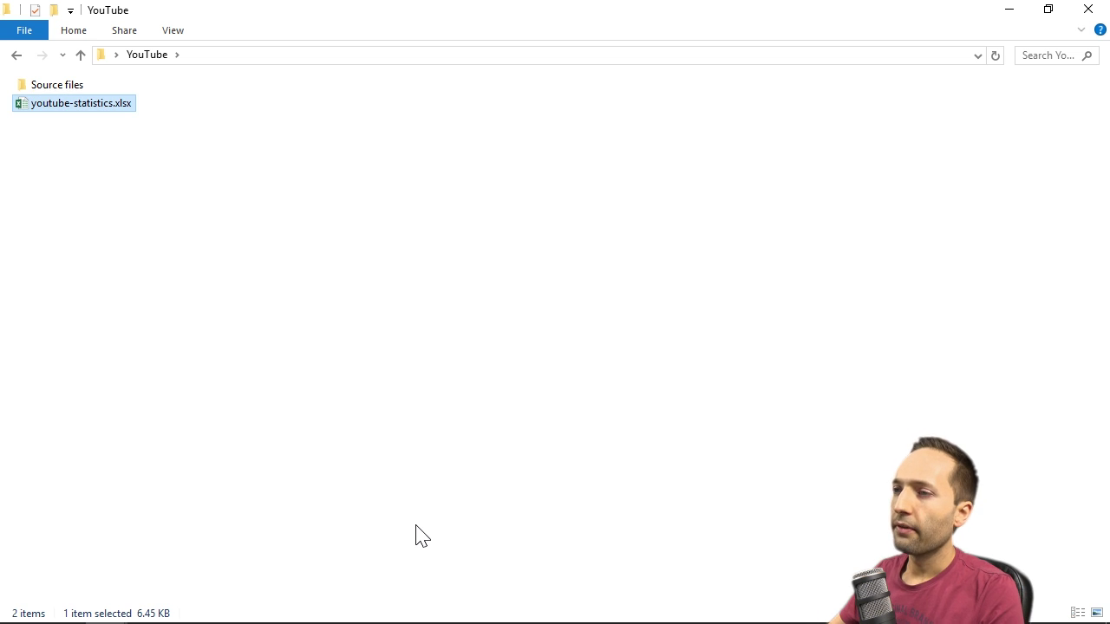
Step: Open youtube-statistics.xlsx in Excel and add three worksheets after Tabelle1
{"action": "double_click", "coordinate": [106, 109]}
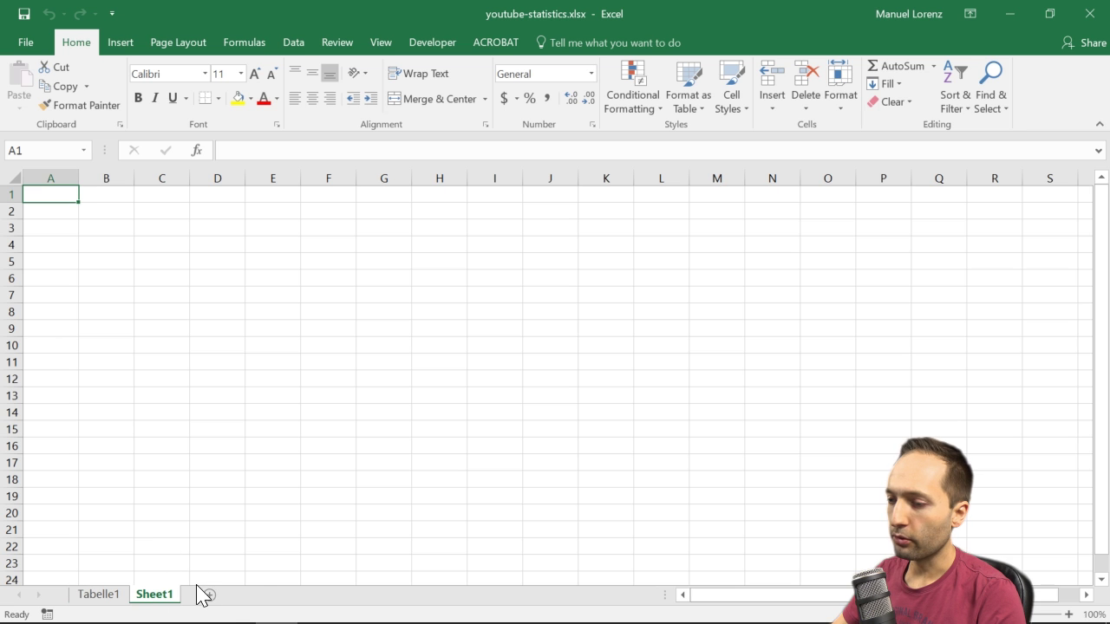
{"action": "left_click", "coordinate": [209, 595]}
{"action": "left_click", "coordinate": [261, 596]}
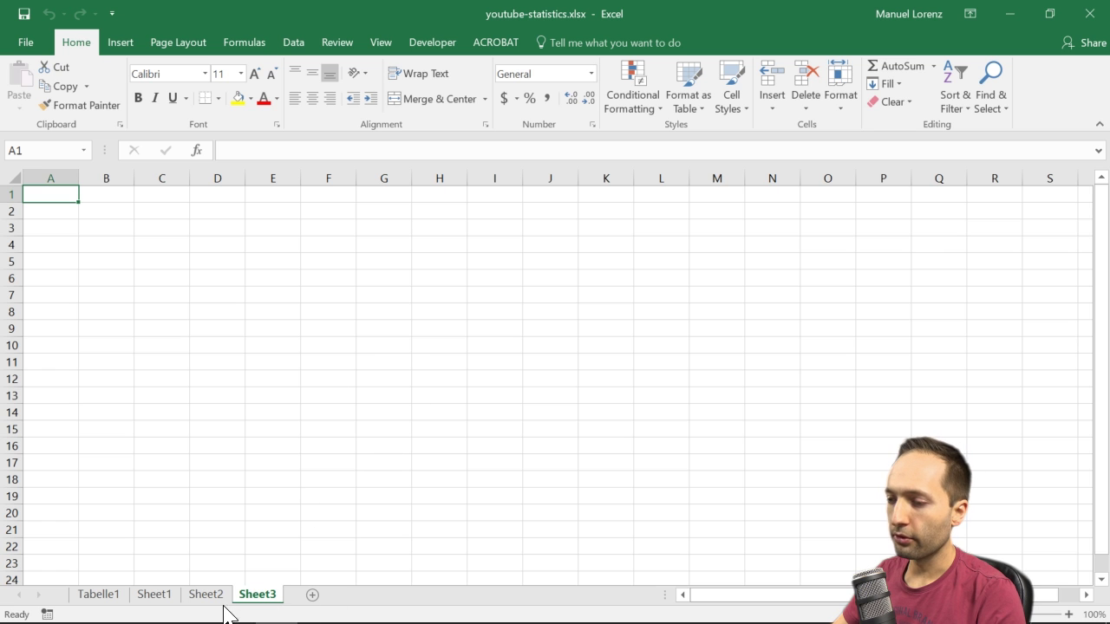
Step: On Tabelle1, start a text import of 20160101.20160630.UN001.geography.csv from the Source files folder inside Desktop's YouTube folder
{"action": "left_click", "coordinate": [101, 596]}
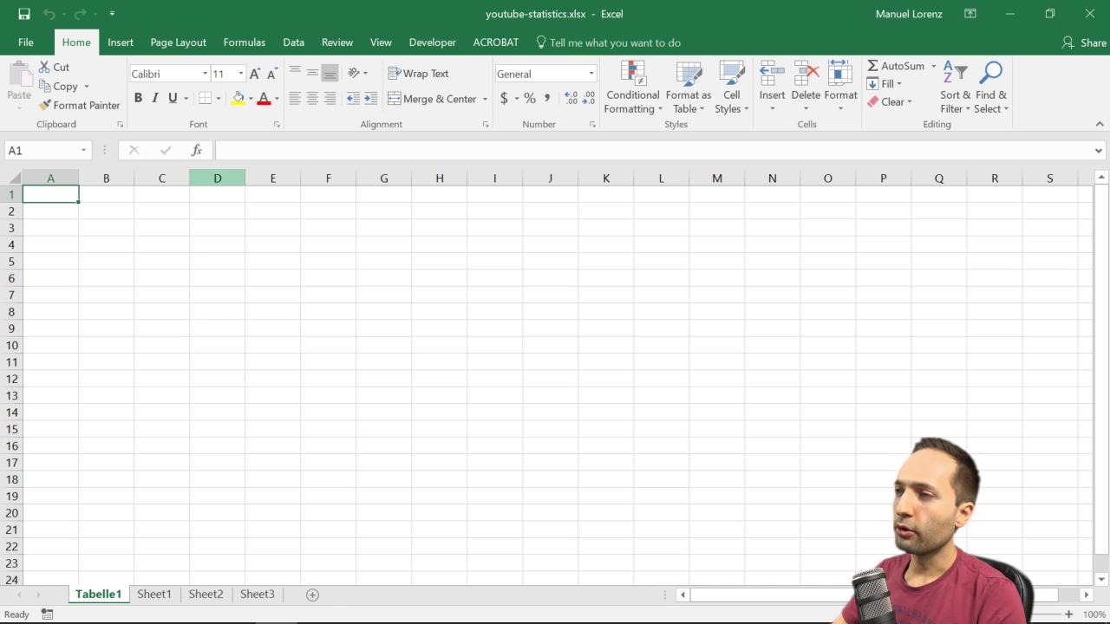
{"action": "left_click", "coordinate": [295, 43]}
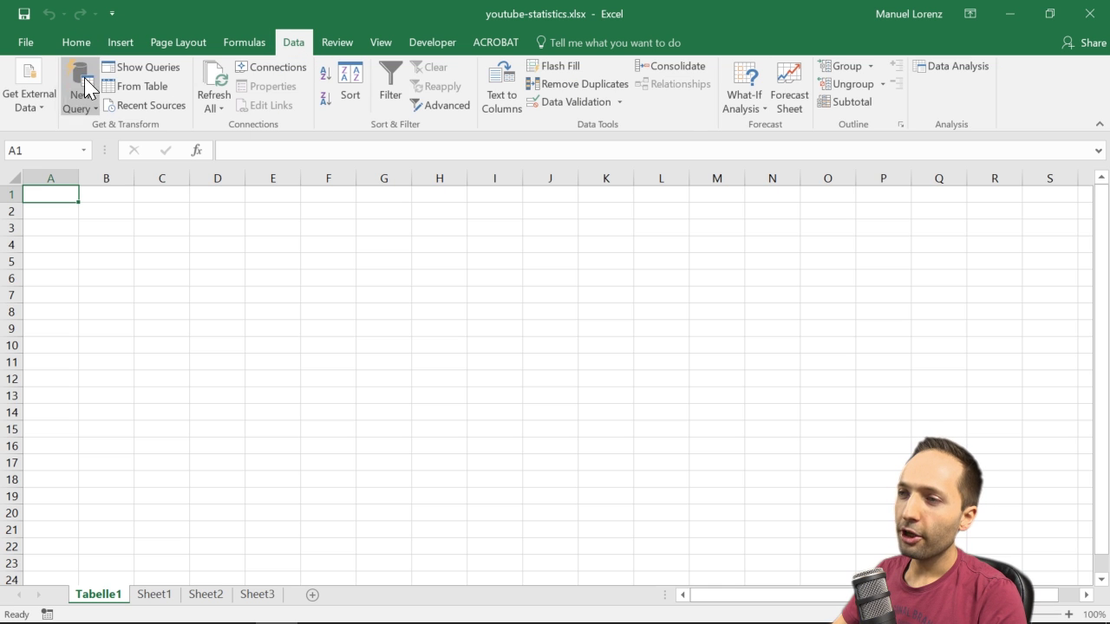
{"action": "left_click", "coordinate": [39, 101]}
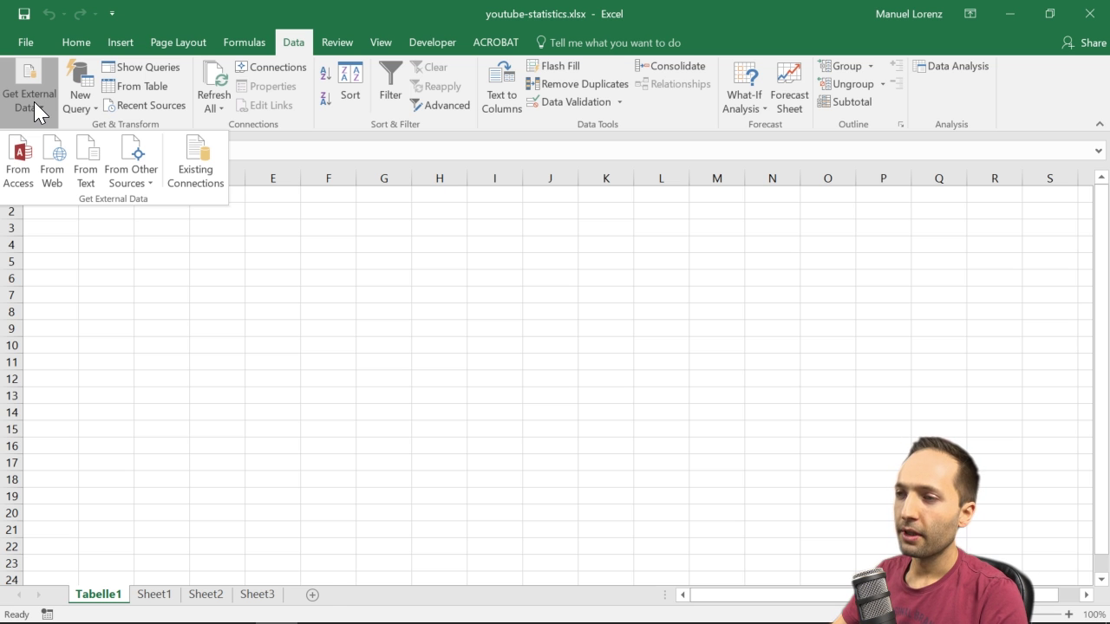
{"action": "left_click", "coordinate": [88, 162]}
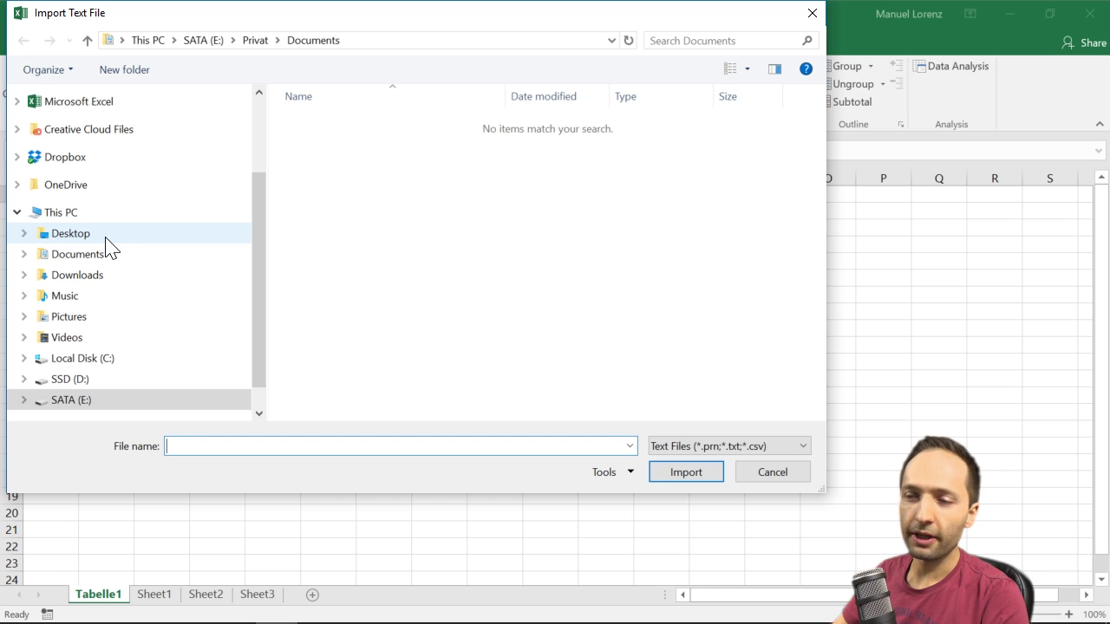
{"action": "left_click", "coordinate": [104, 235]}
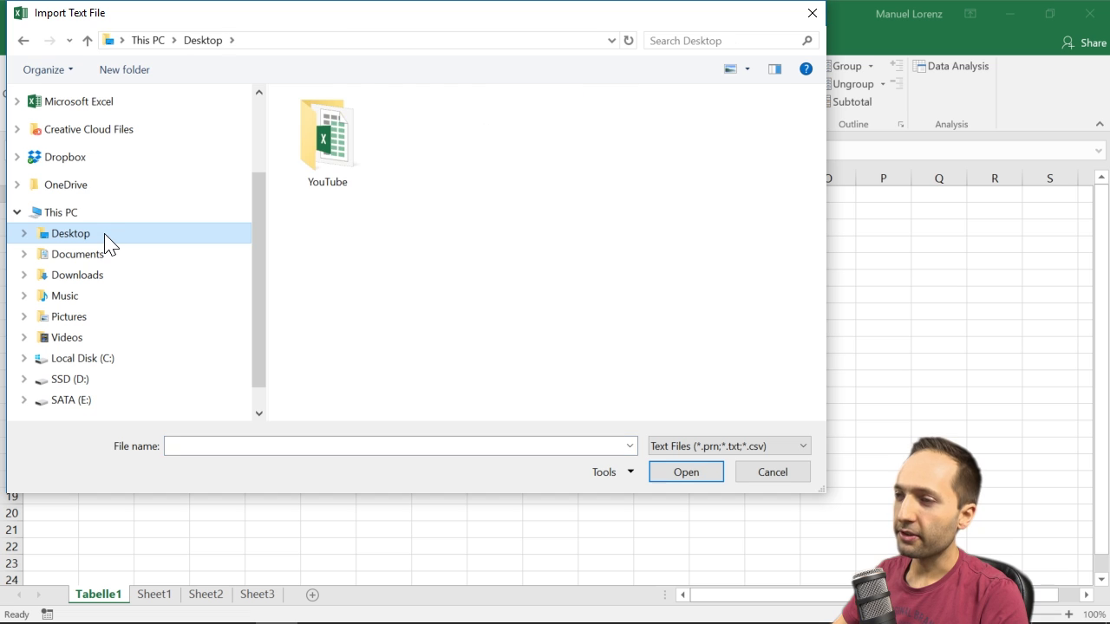
{"action": "left_click", "coordinate": [305, 156]}
{"action": "double_click", "coordinate": [305, 156]}
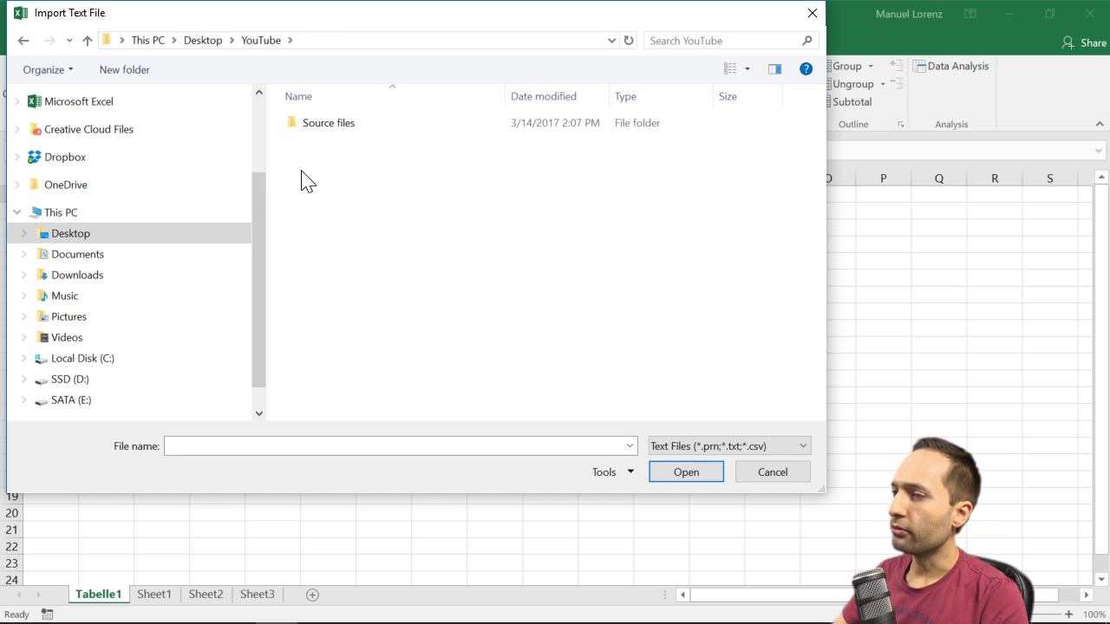
{"action": "double_click", "coordinate": [360, 124]}
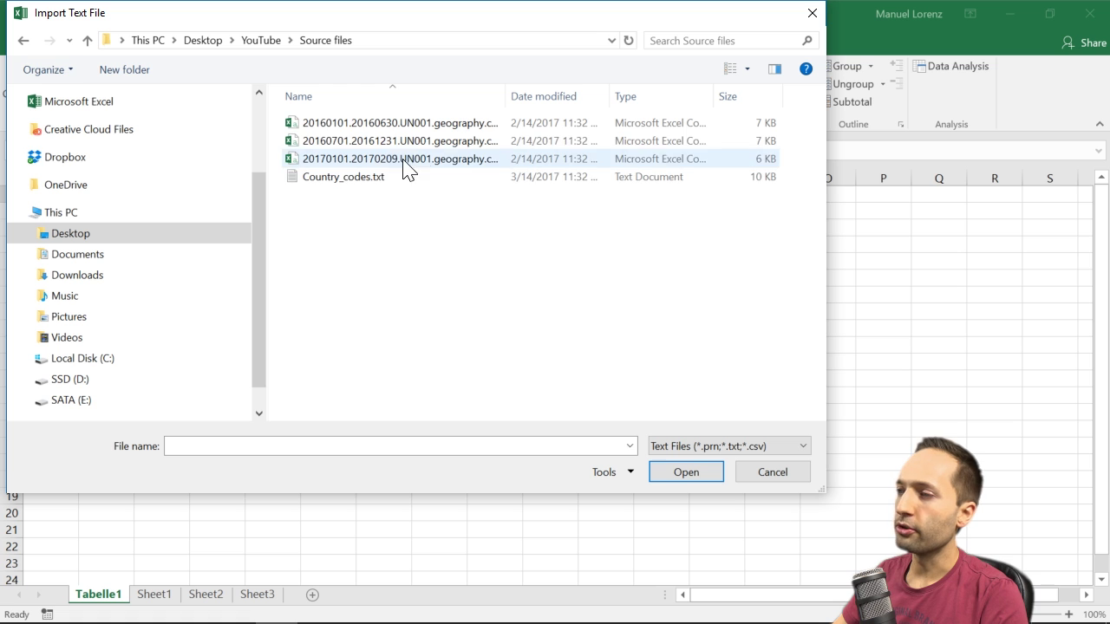
{"action": "left_click", "coordinate": [399, 122]}
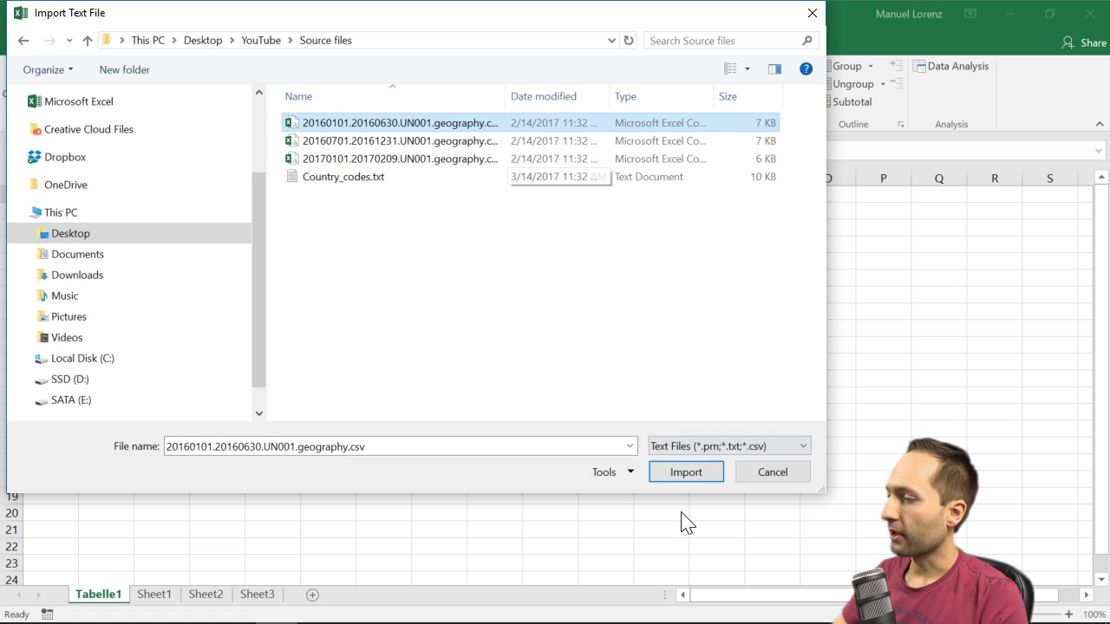
{"action": "left_click", "coordinate": [685, 476]}
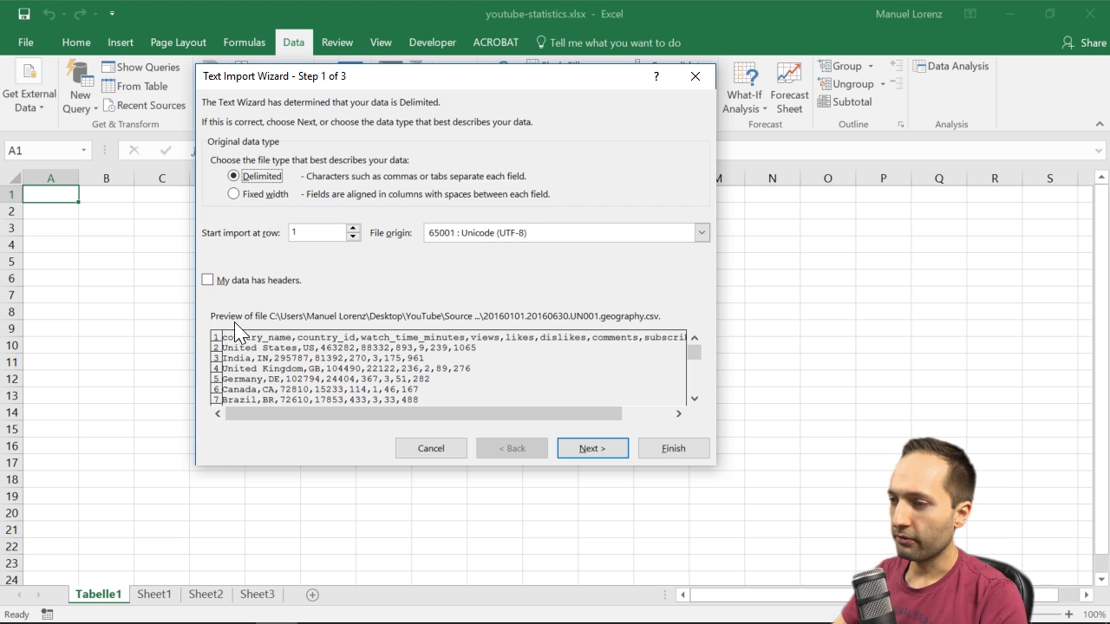
Step: Import the data as having headers, with comma as the only delimiter, into the existing worksheet at cell A1
{"action": "left_click", "coordinate": [207, 280]}
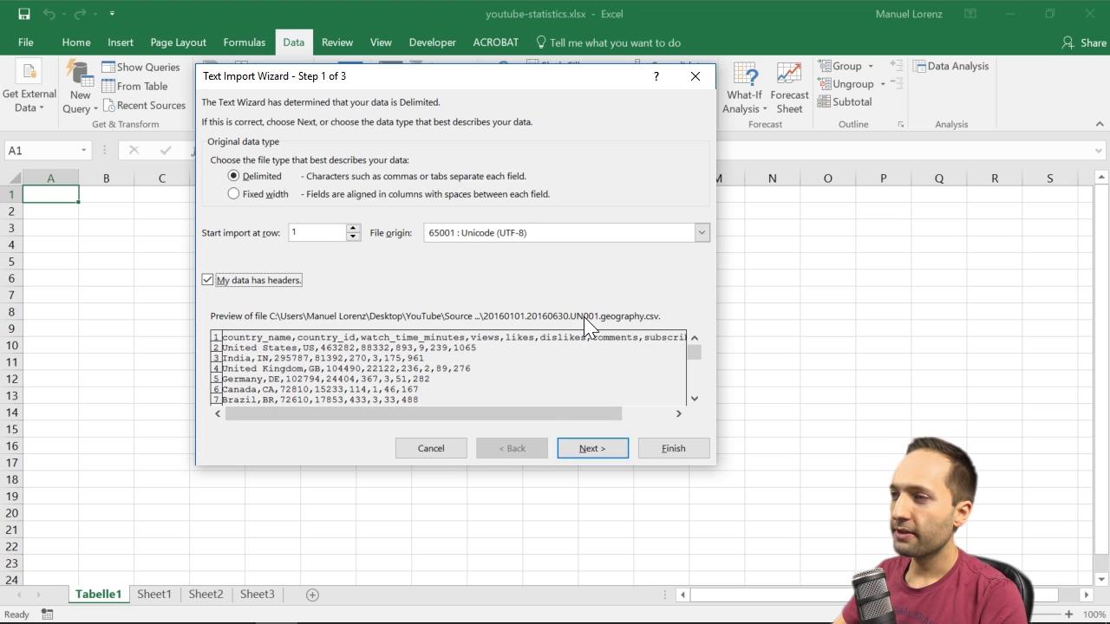
{"action": "left_click", "coordinate": [592, 449]}
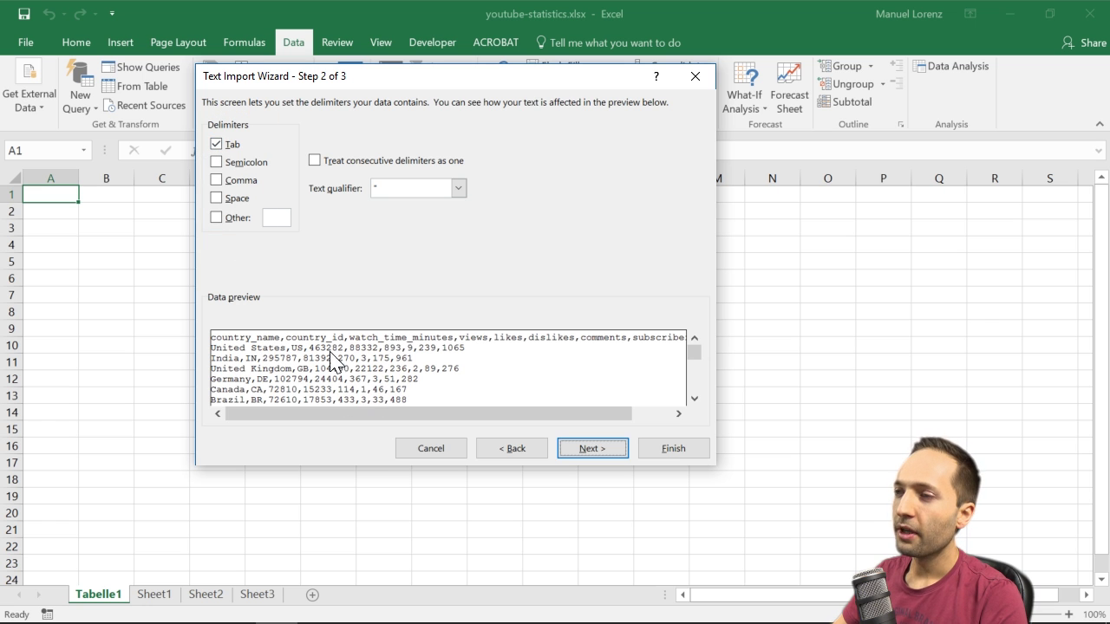
{"action": "left_click", "coordinate": [217, 146]}
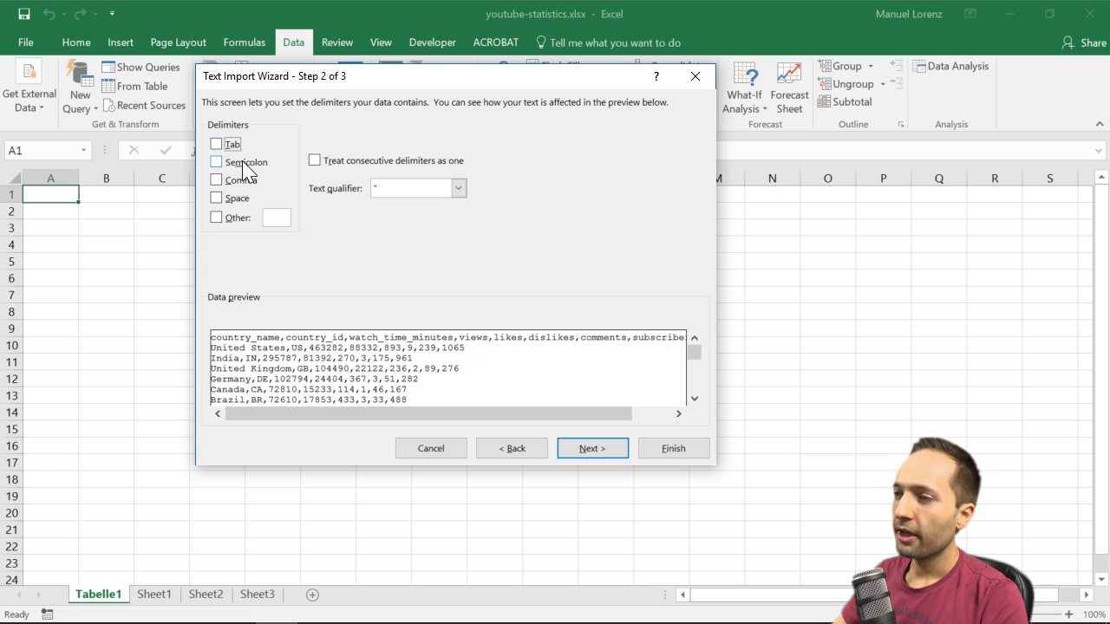
{"action": "left_click", "coordinate": [221, 181]}
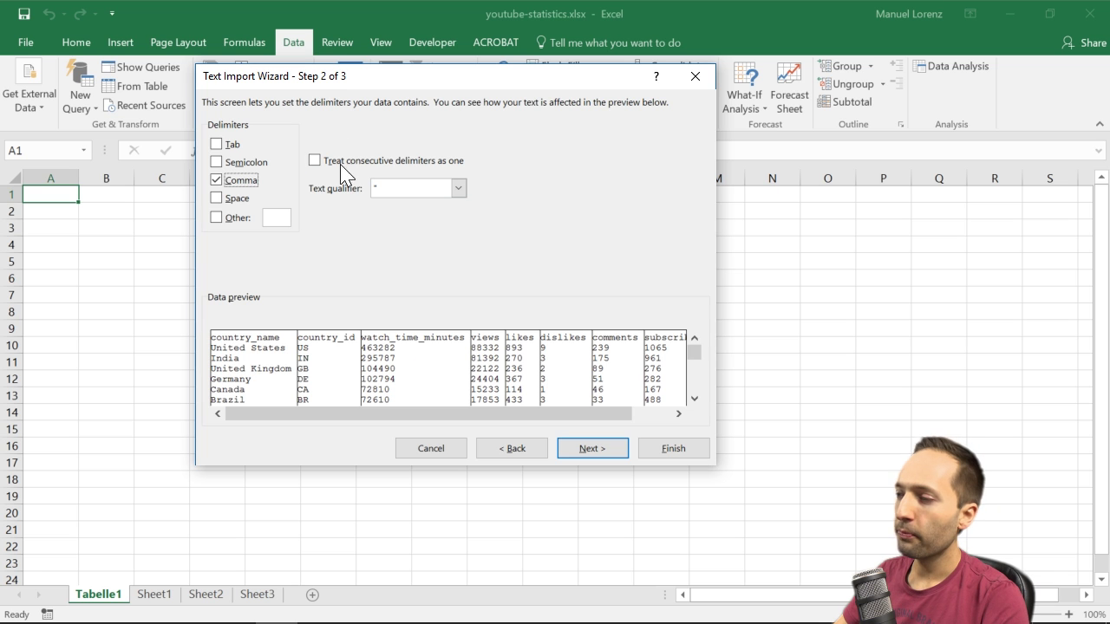
{"action": "left_click", "coordinate": [664, 449]}
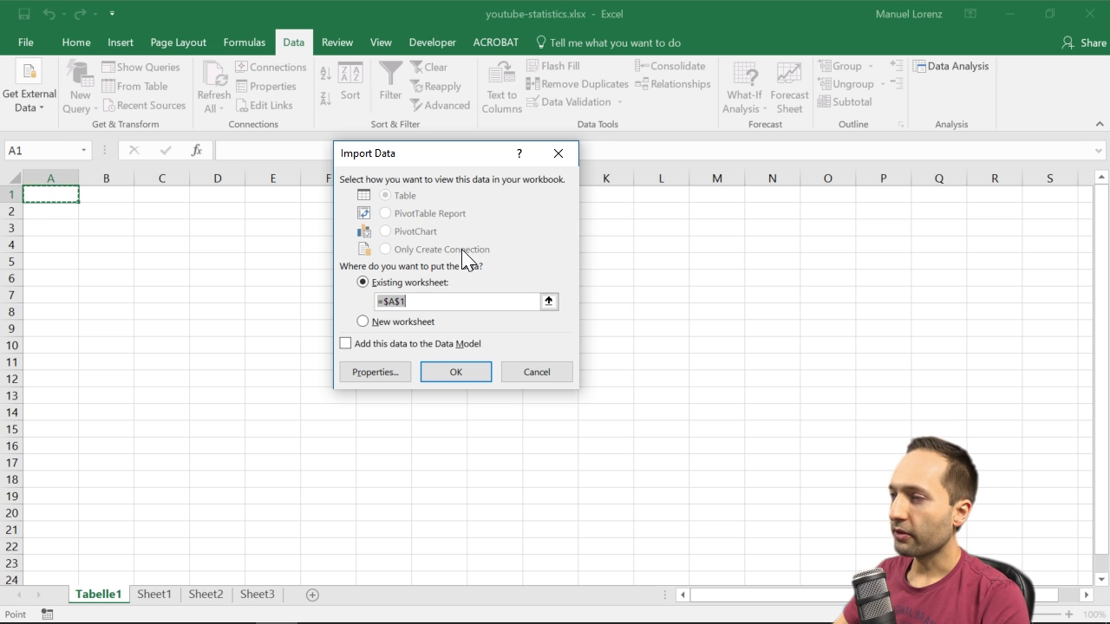
{"action": "left_click", "coordinate": [459, 372]}
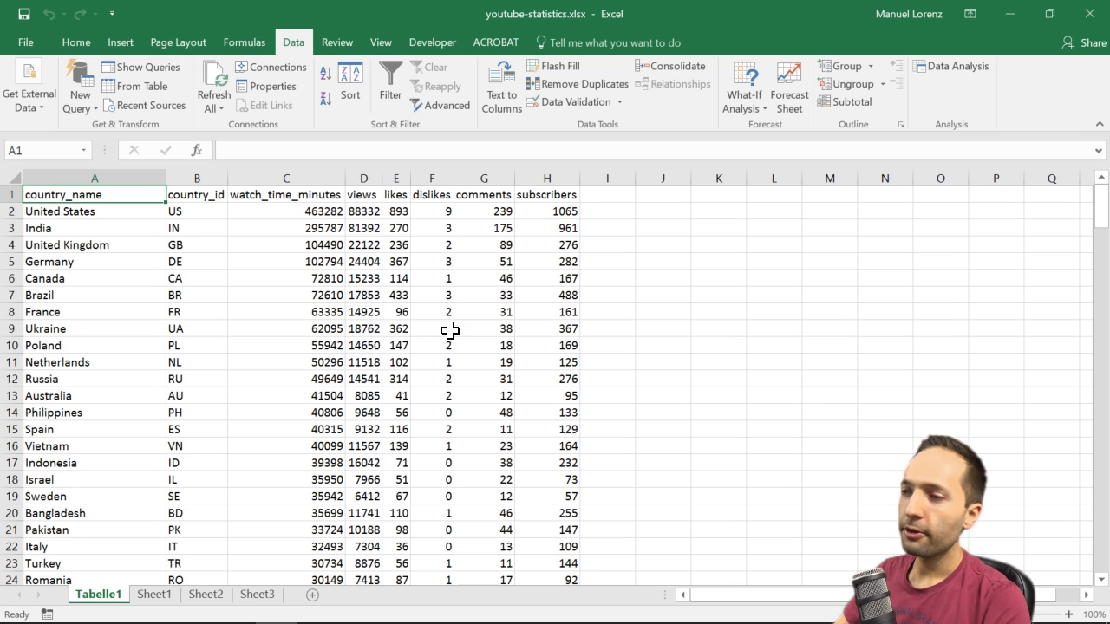
Step: Rename the Tabelle1 worksheet as JAN-JUN-16
{"action": "left_click", "coordinate": [326, 264]}
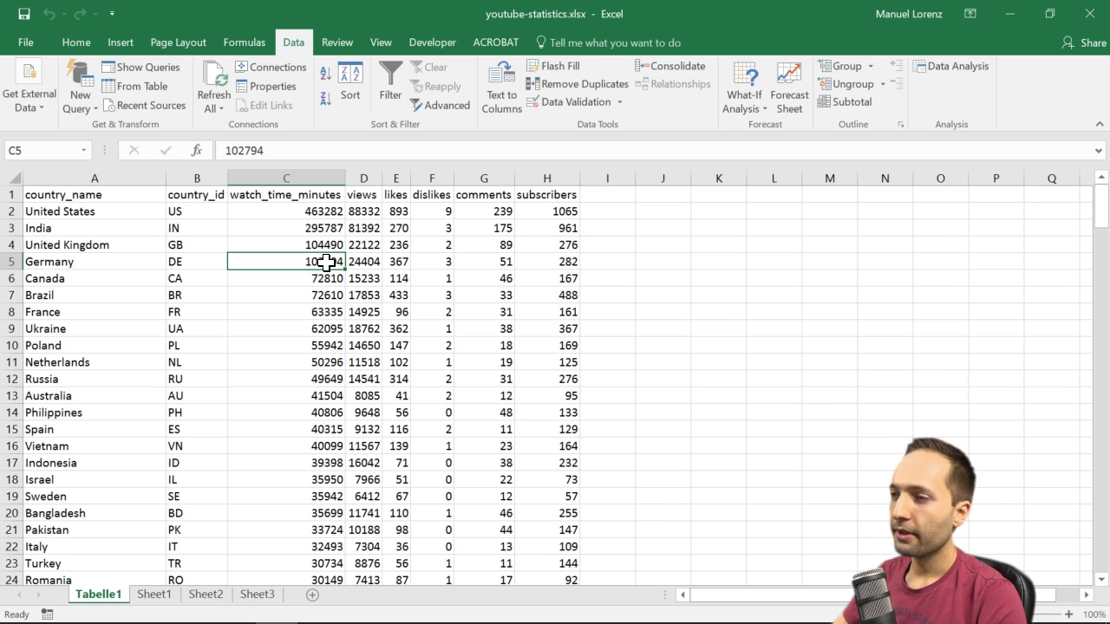
{"action": "double_click", "coordinate": [102, 596]}
{"action": "key", "text": "Return"}
{"action": "type", "text": "JAN"}
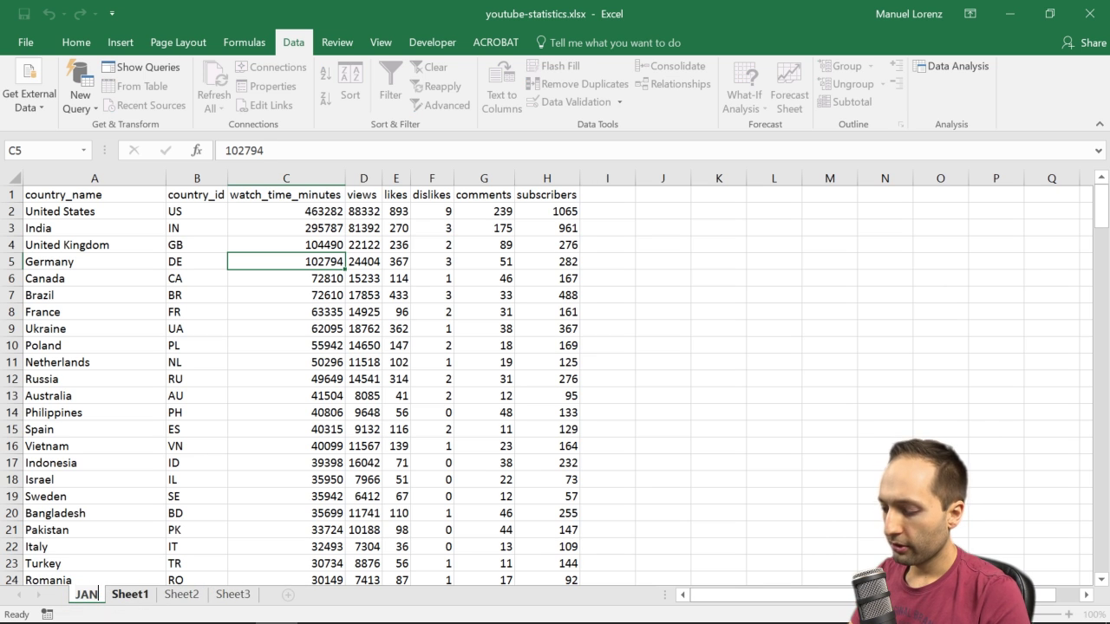
{"action": "type", "text": "-JUN-16"}
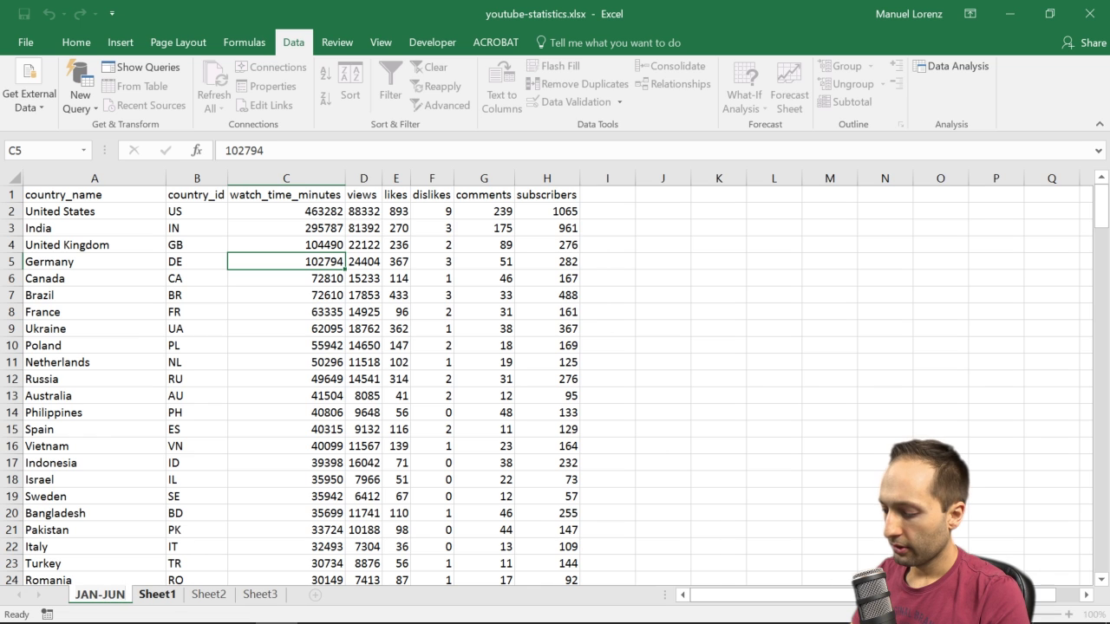
{"action": "left_click", "coordinate": [98, 597]}
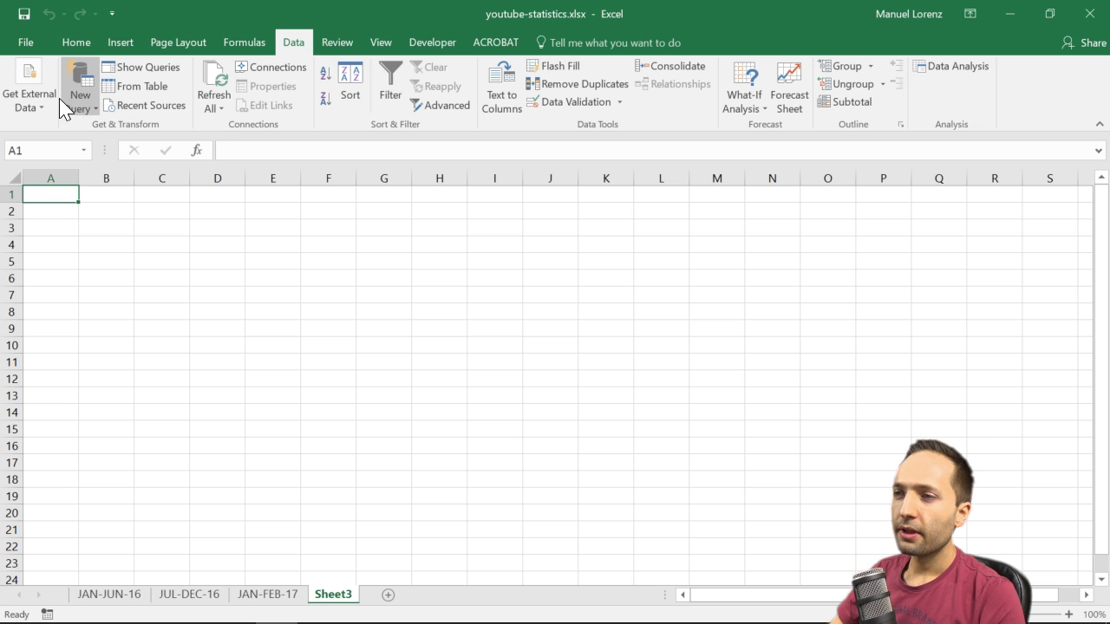
Step: On Sheet3, start a text import of Country_codes.txt from the Source files folder as tab-delimited data with headers
{"action": "left_click", "coordinate": [39, 107]}
{"action": "left_click", "coordinate": [85, 169]}
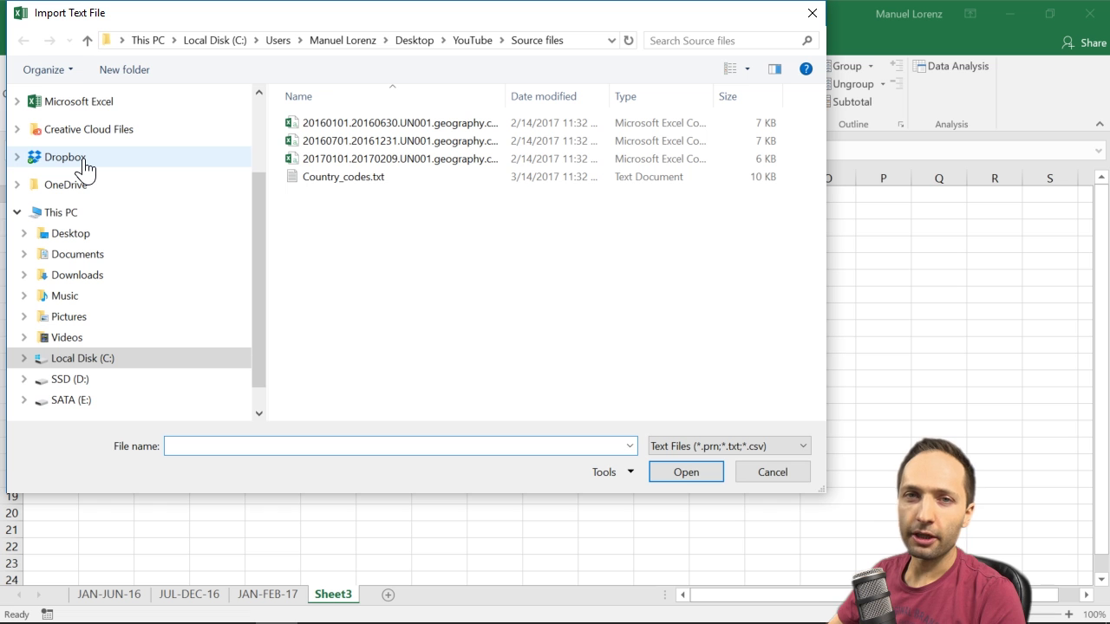
{"action": "left_click", "coordinate": [367, 181]}
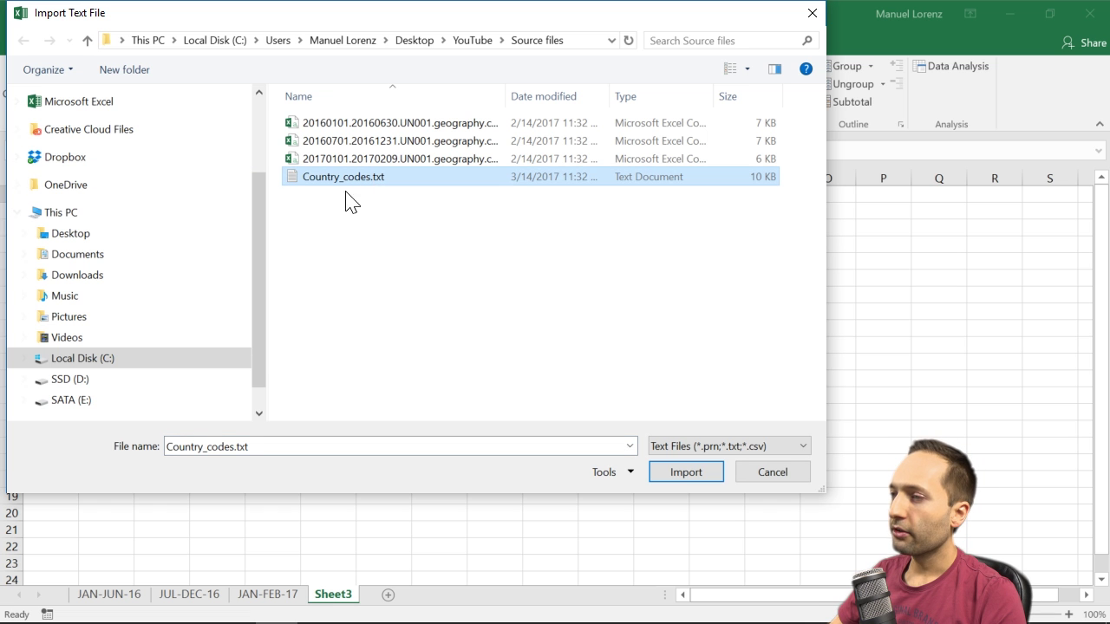
{"action": "left_click", "coordinate": [685, 473]}
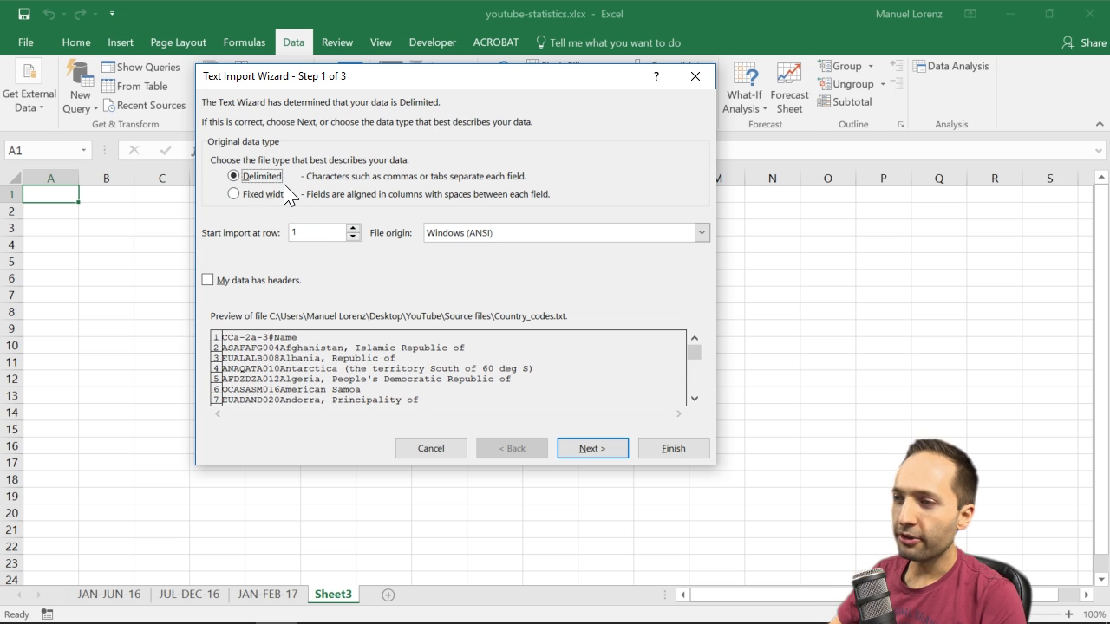
{"action": "left_click", "coordinate": [255, 282]}
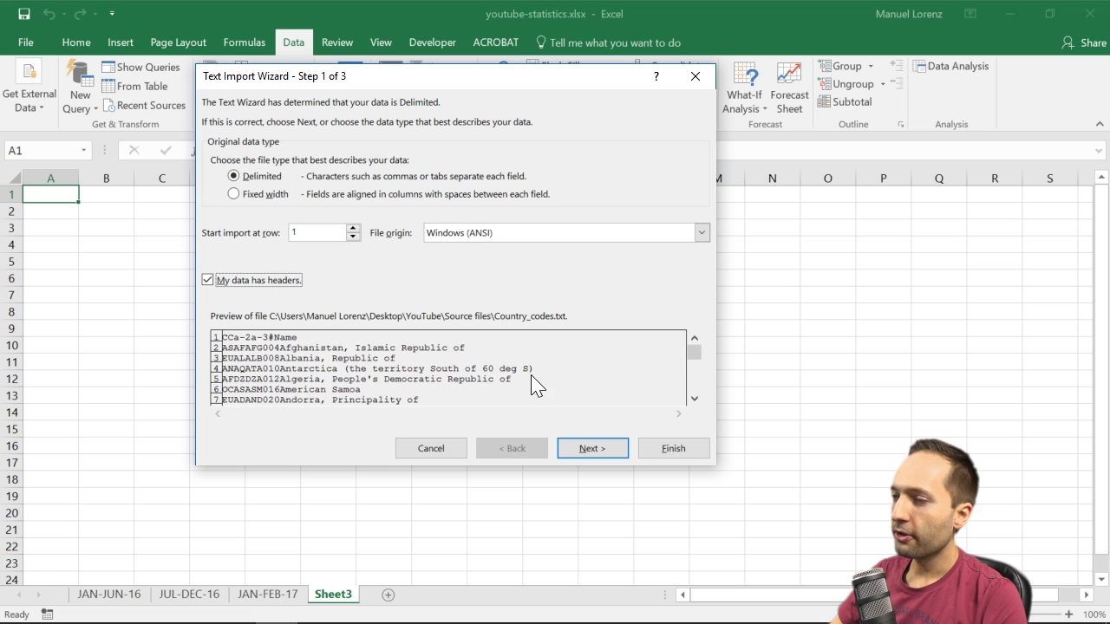
{"action": "left_click", "coordinate": [586, 460]}
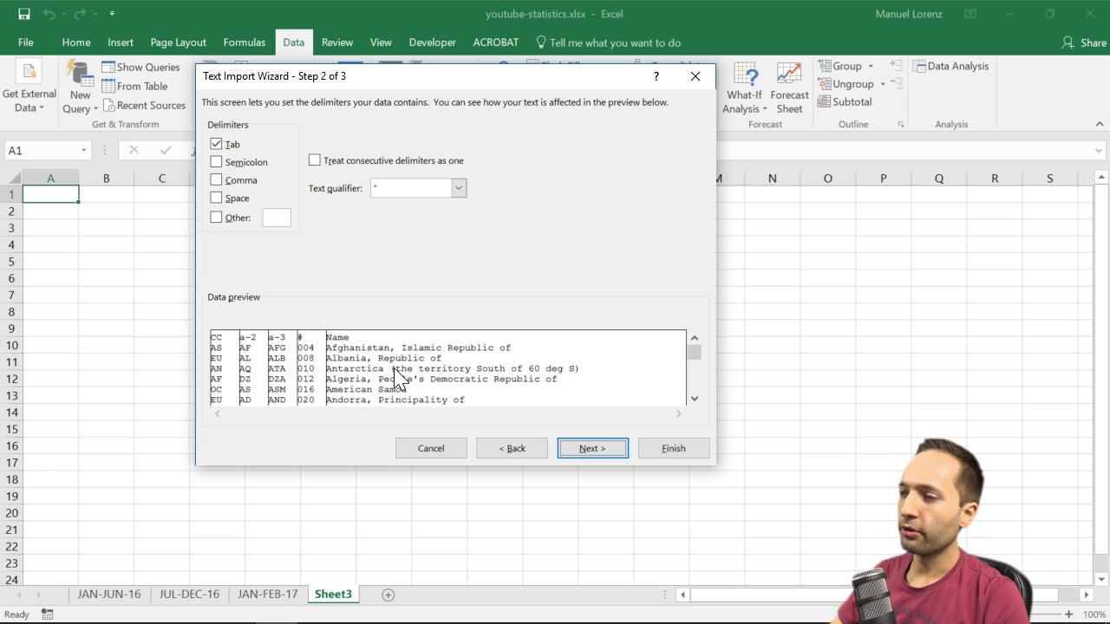
{"action": "left_click", "coordinate": [606, 453]}
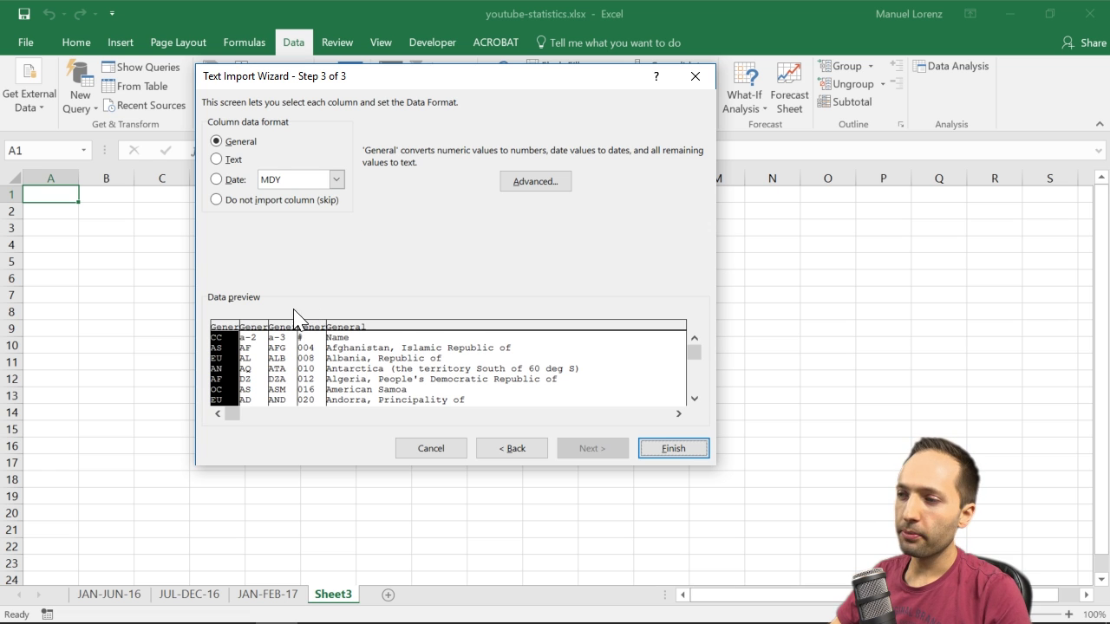
Step: Exclude the a-3, # and Name columns from the import and place the data in the existing worksheet at cell A1
{"action": "left_click", "coordinate": [289, 340]}
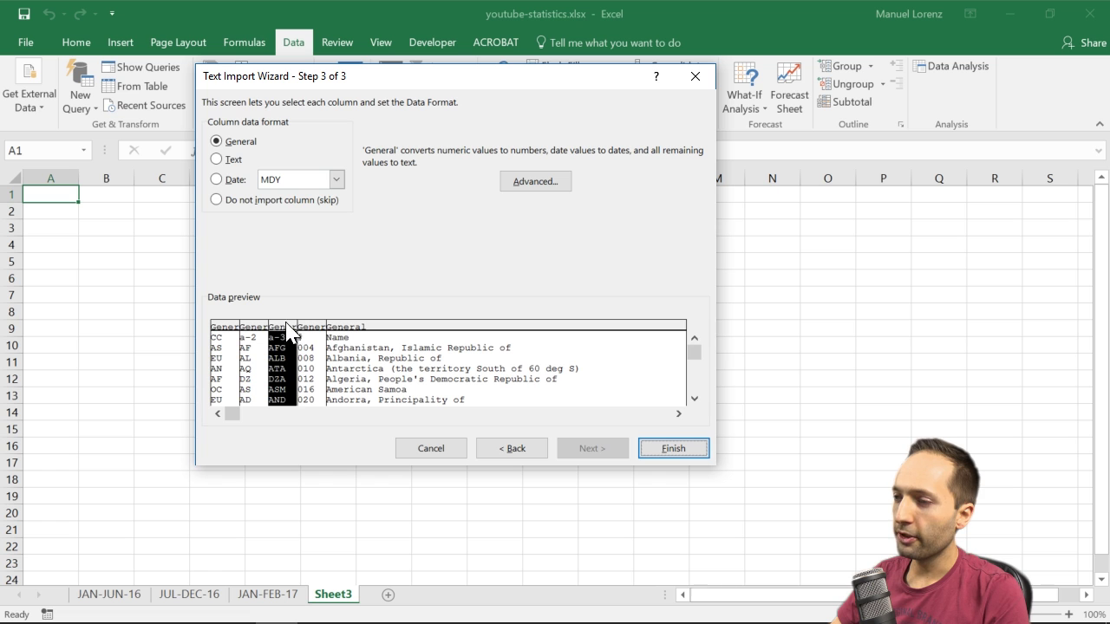
{"action": "left_click", "coordinate": [317, 345], "text": "shift"}
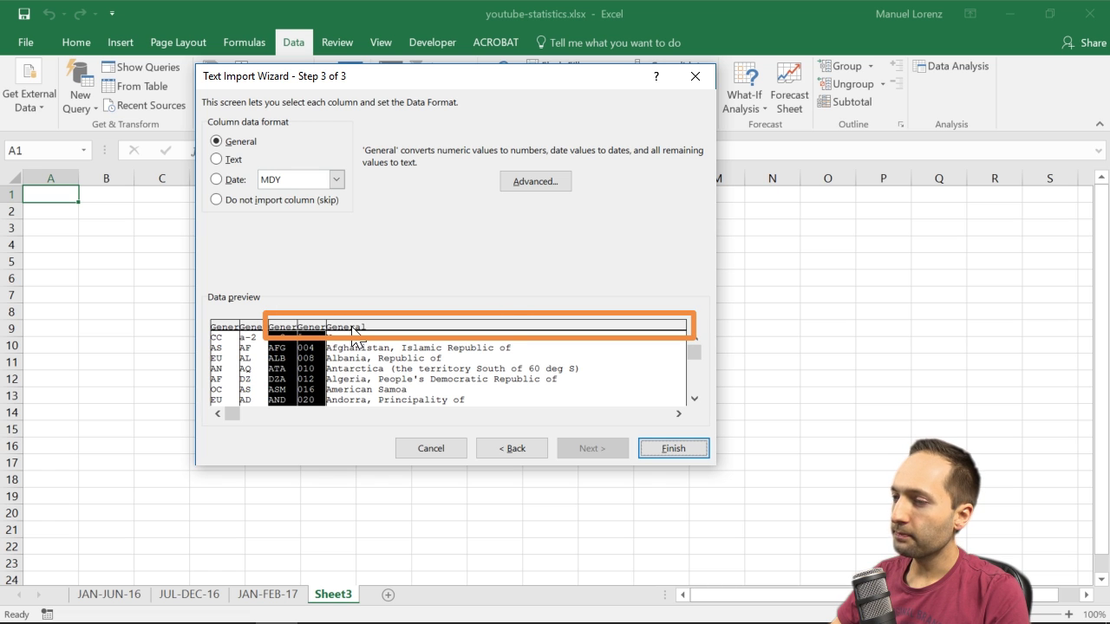
{"action": "left_click", "coordinate": [356, 338], "text": "shift"}
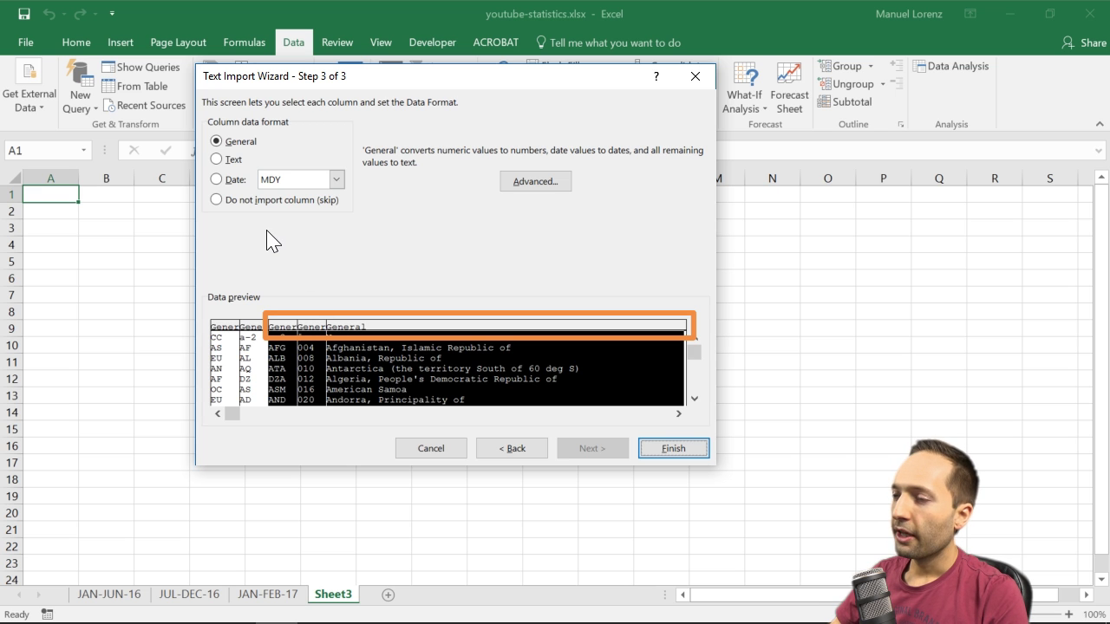
{"action": "left_click", "coordinate": [217, 200]}
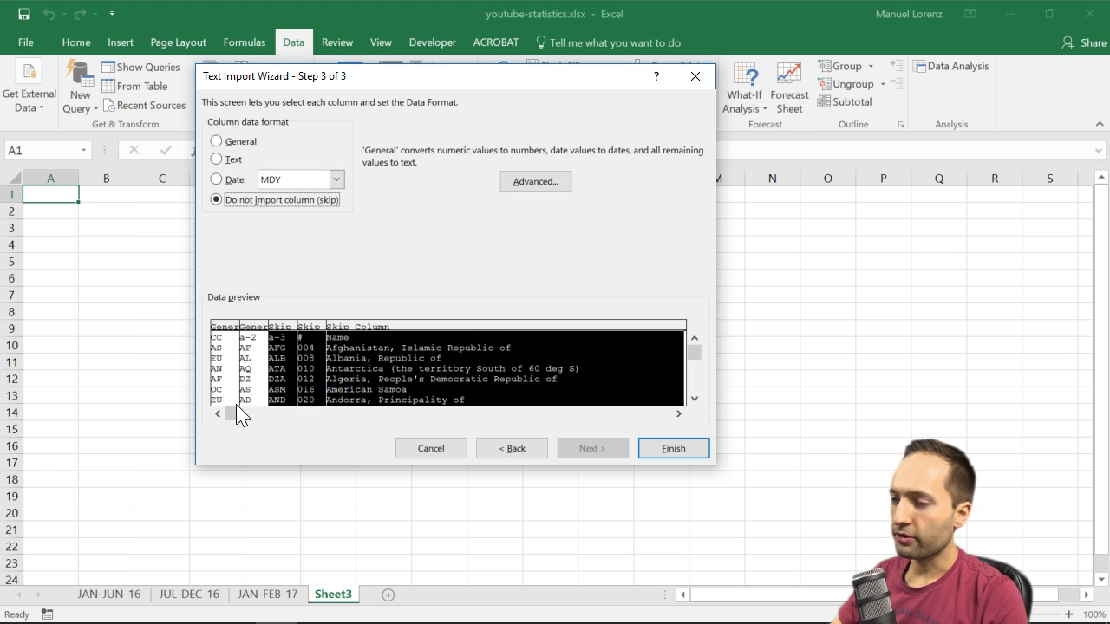
{"action": "left_click", "coordinate": [685, 454]}
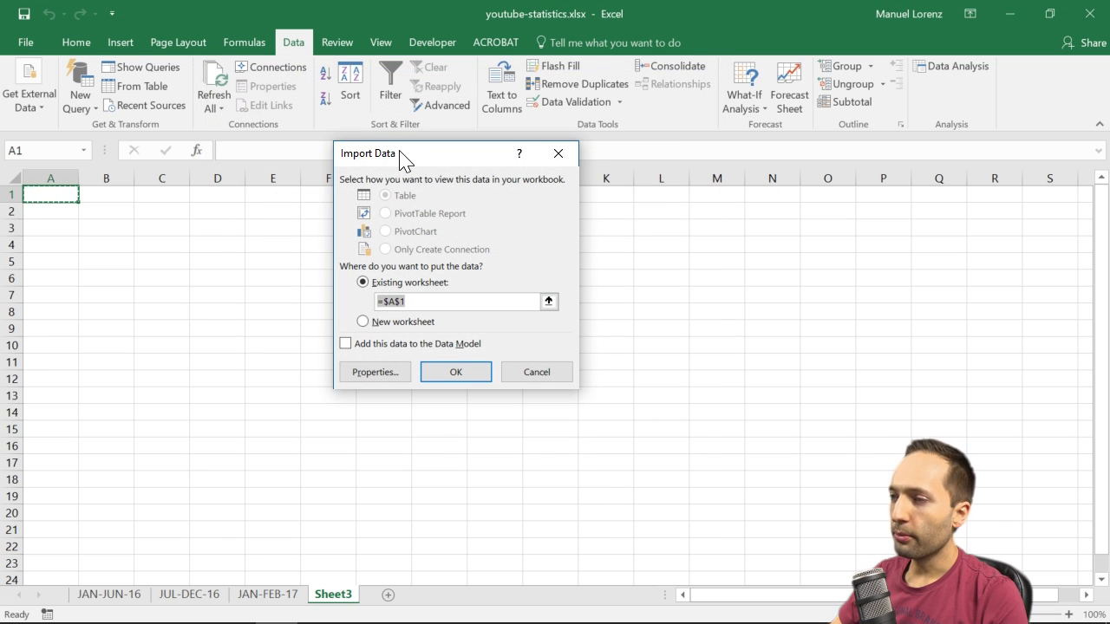
{"action": "left_click", "coordinate": [461, 383]}
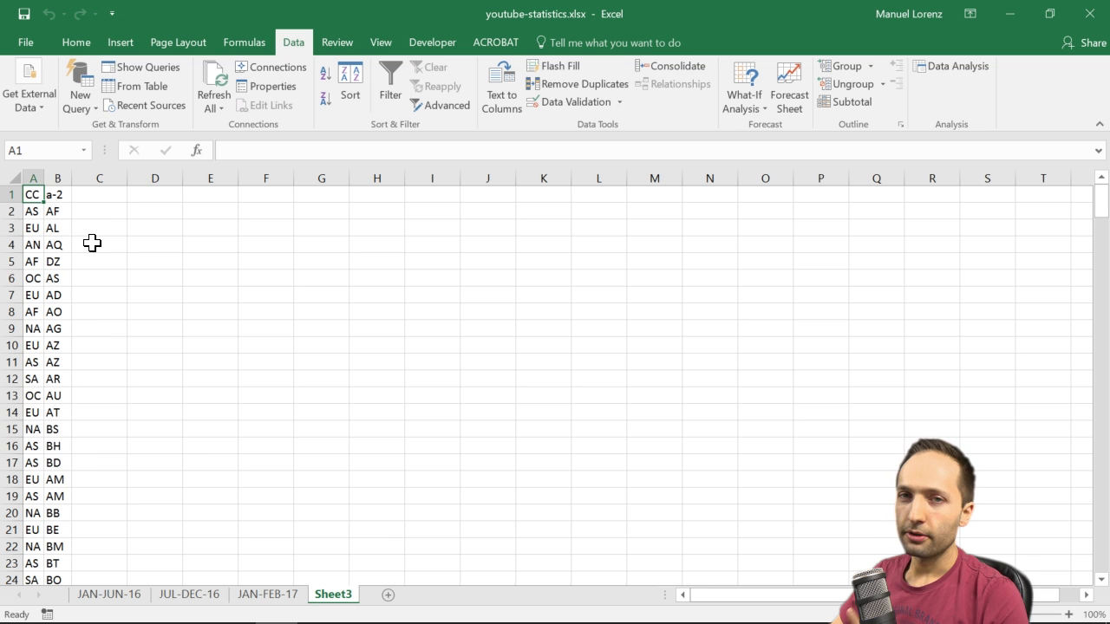
Step: Rename the Sheet3 worksheet as Countries
{"action": "double_click", "coordinate": [341, 597]}
{"action": "type", "text": "Count"}
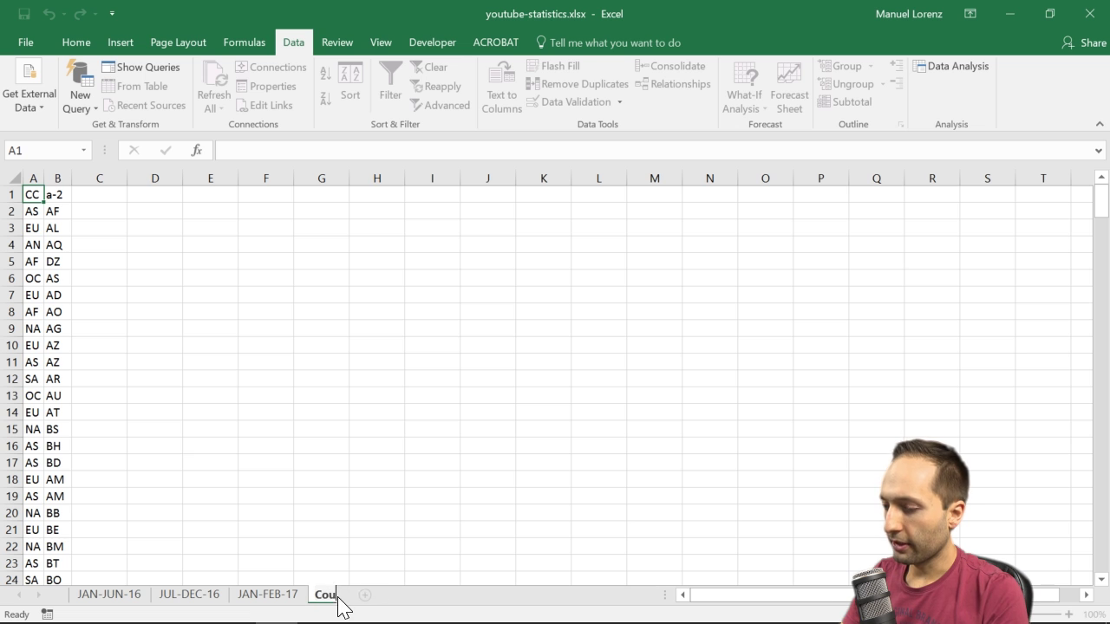
{"action": "type", "text": "ries"}
{"action": "key", "text": "Return"}
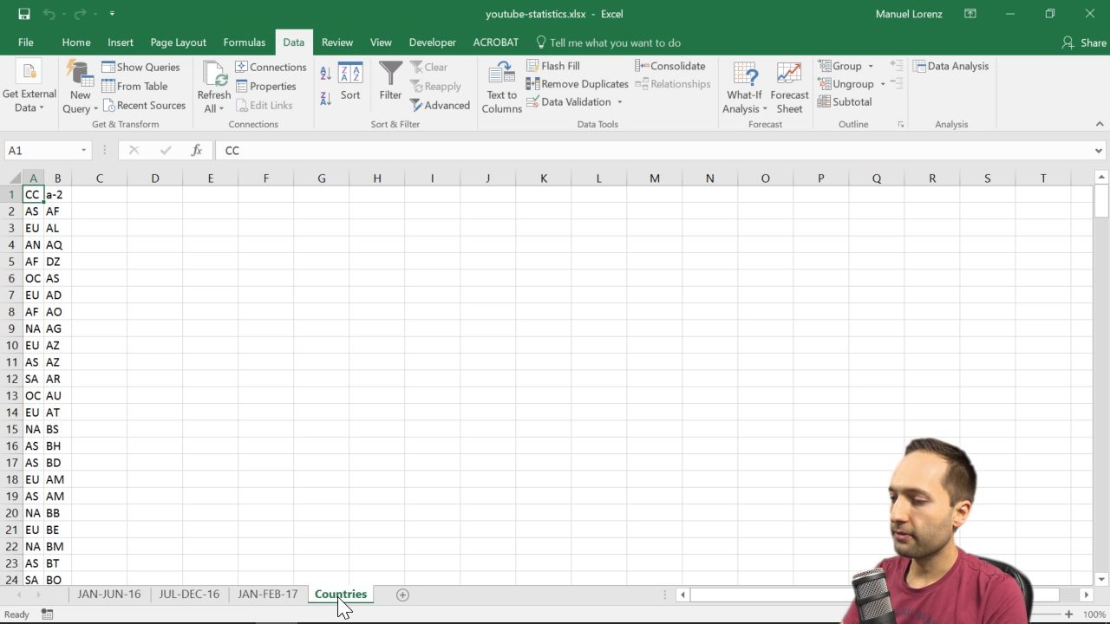
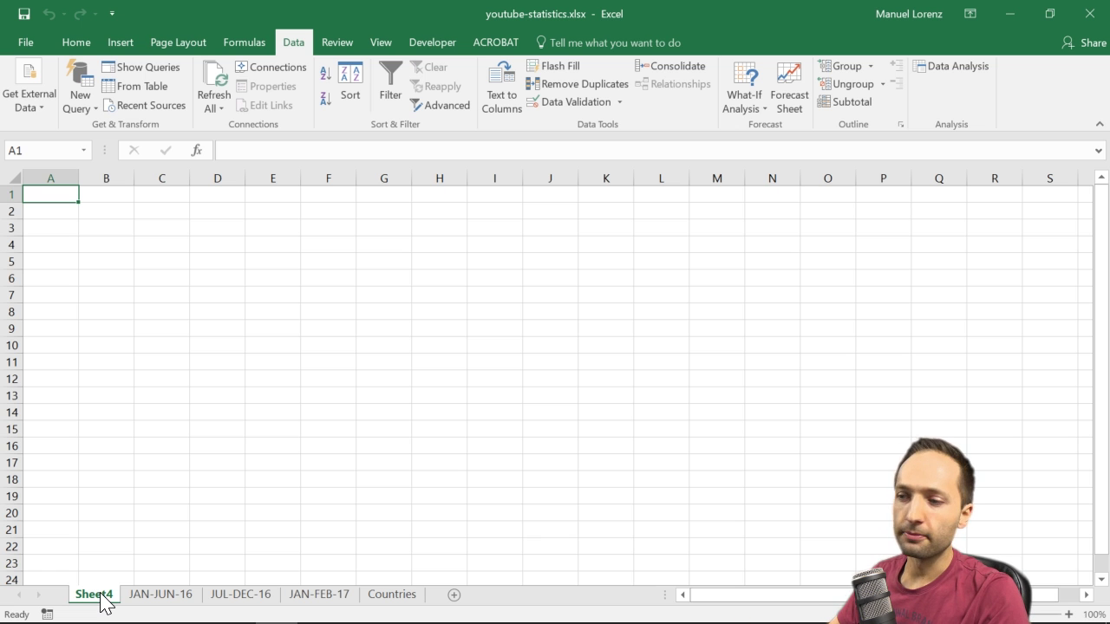
Step: Rename the Sheet4 worksheet as input-summary
{"action": "key", "text": "alt+e"}
{"action": "key", "text": "l"}
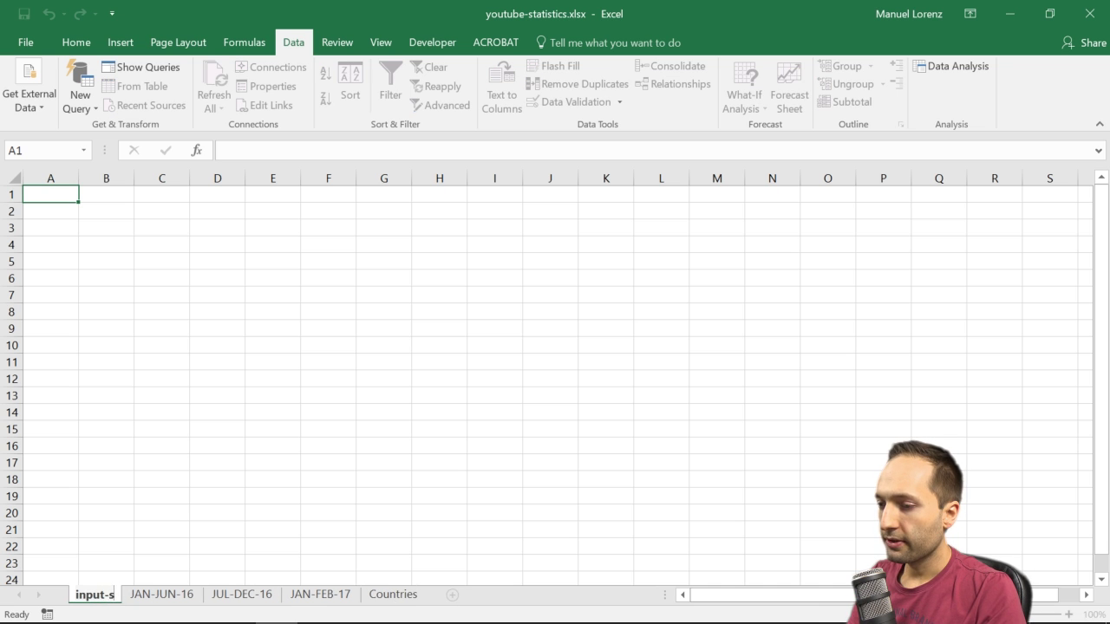
{"action": "type", "text": "ry"}
{"action": "key", "text": "Return"}
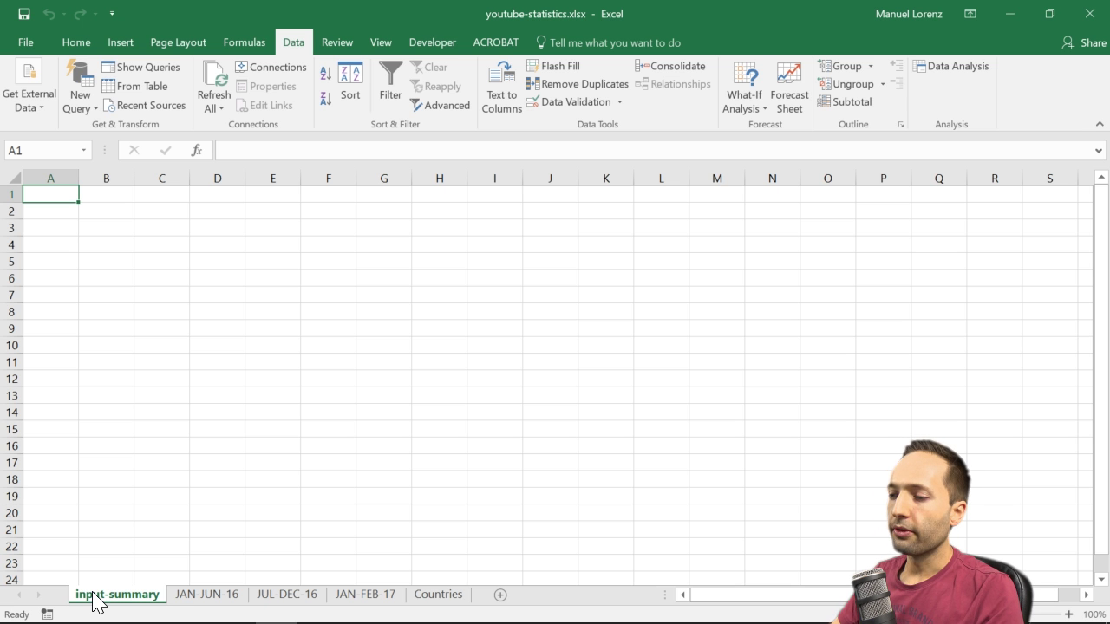
Step: Copy the header row A1:H1 from JAN-JUN-16 and paste it as links at cell A1 of input-summary
{"action": "left_click", "coordinate": [206, 591]}
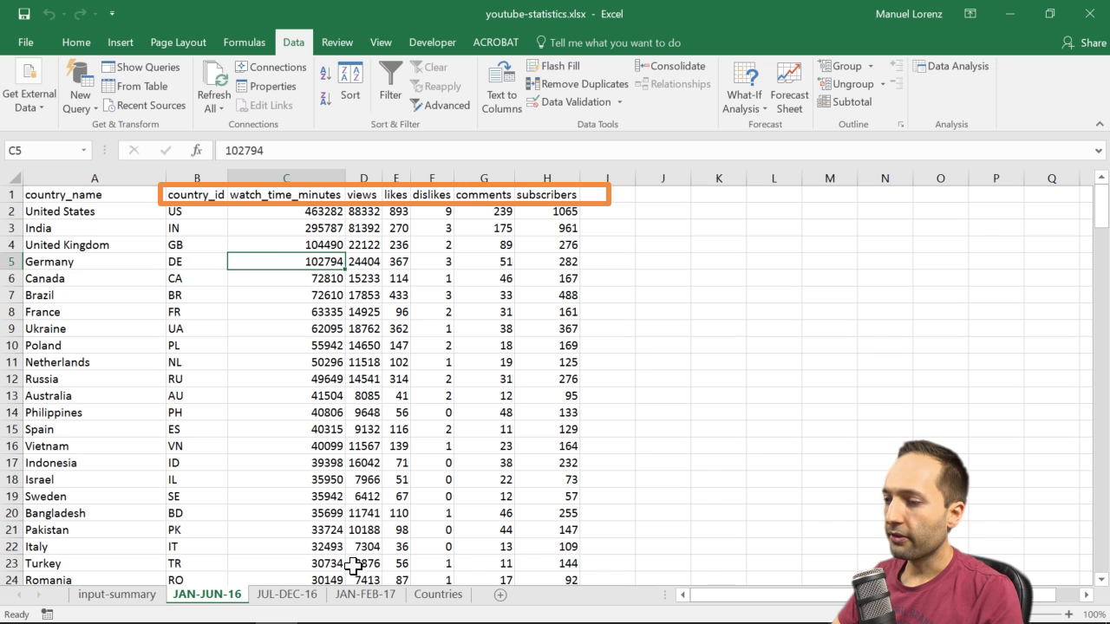
{"action": "left_click", "coordinate": [298, 594]}
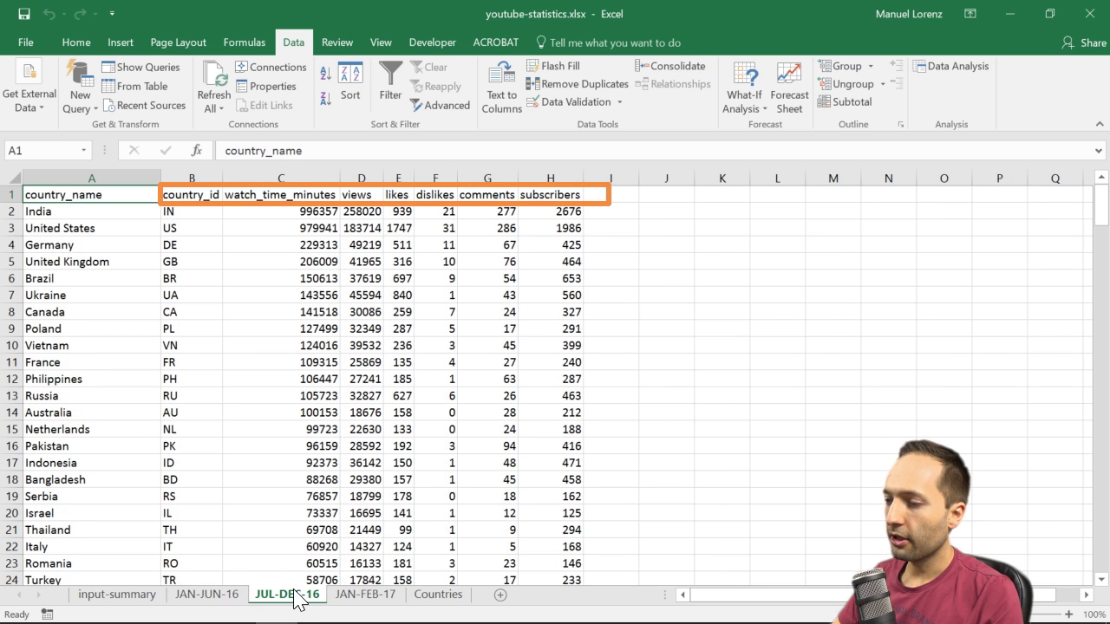
{"action": "left_click", "coordinate": [212, 594]}
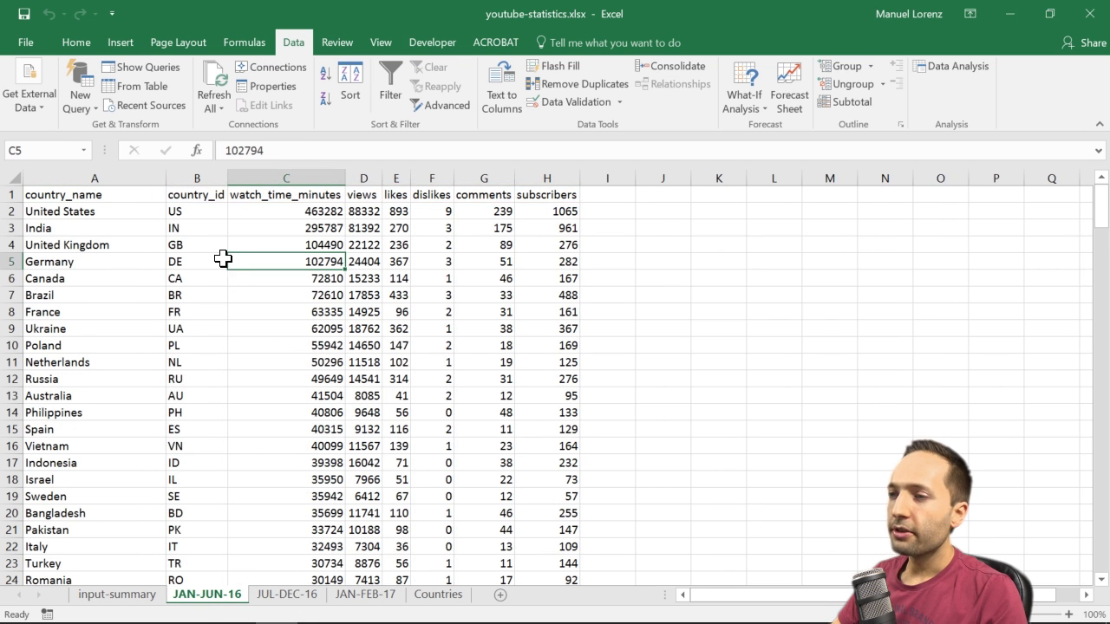
{"action": "left_click_drag", "start_coordinate": [99, 192], "coordinate": [541, 179]}
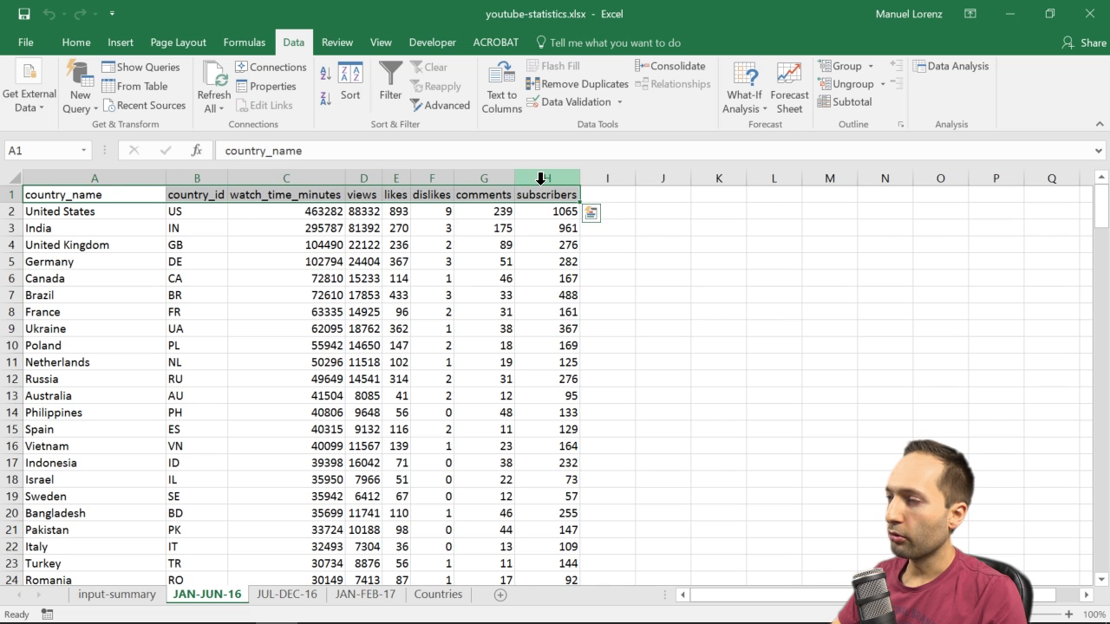
{"action": "key", "text": "ctrl+c"}
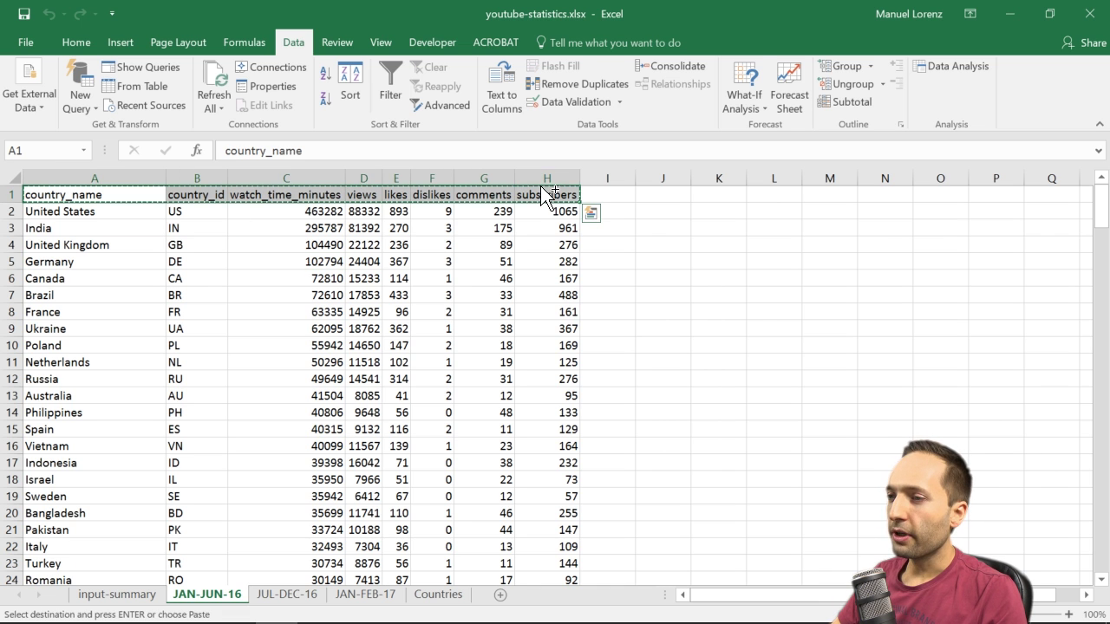
{"action": "left_click", "coordinate": [109, 596]}
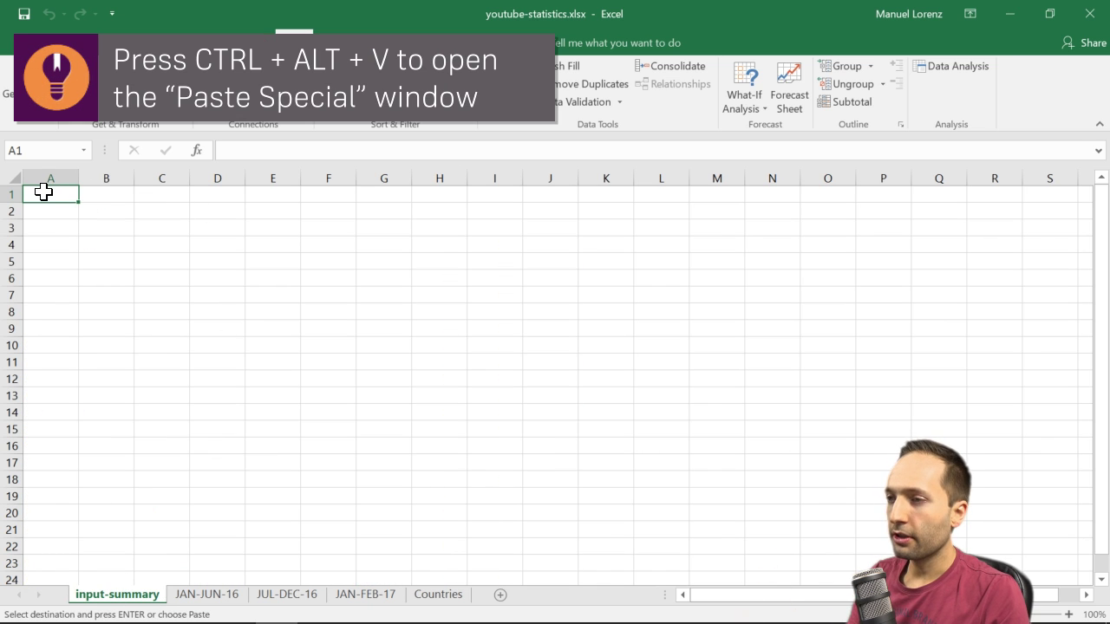
{"action": "key", "text": "ctrl+alt+v"}
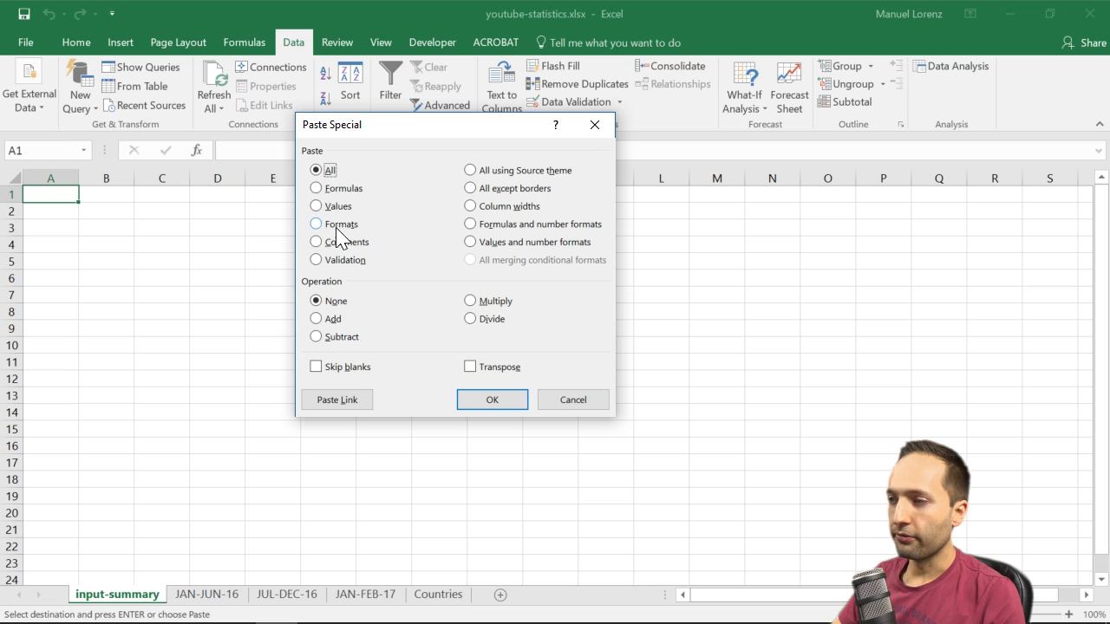
{"action": "left_click", "coordinate": [337, 400]}
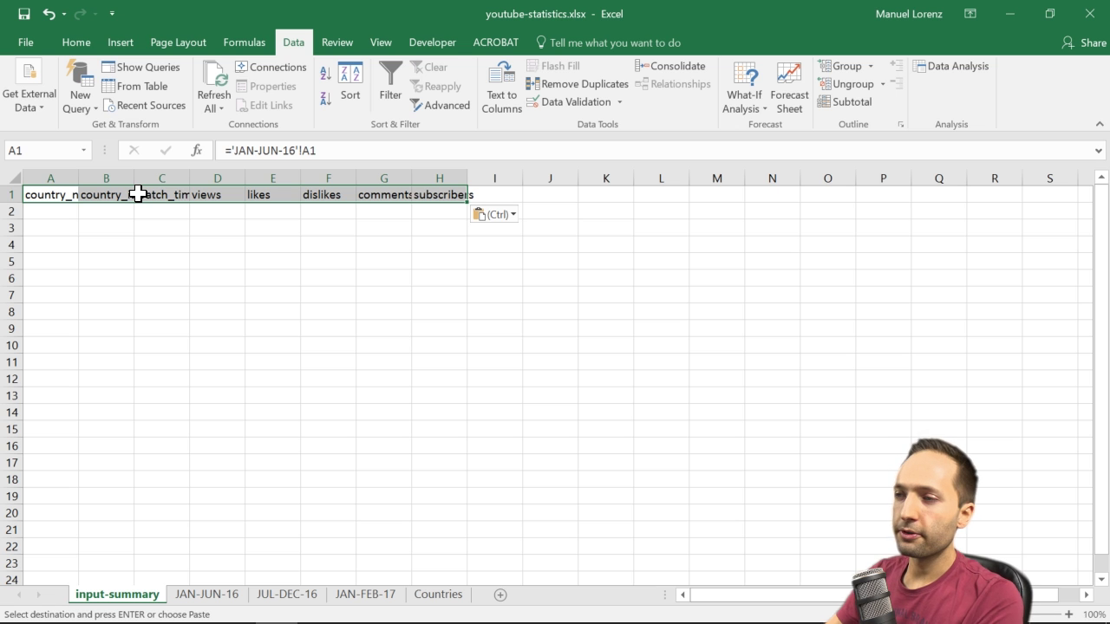
Step: Autofit the widths of columns A to H on input-summary and select cell A2
{"action": "left_click_drag", "start_coordinate": [49, 177], "coordinate": [465, 179]}
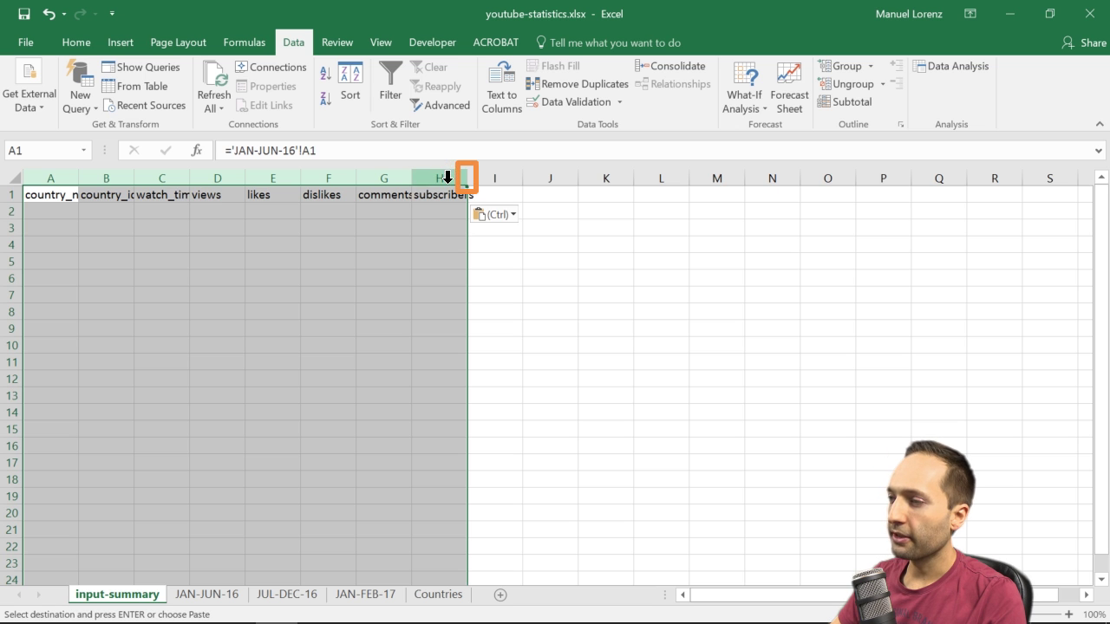
{"action": "double_click", "coordinate": [467, 180]}
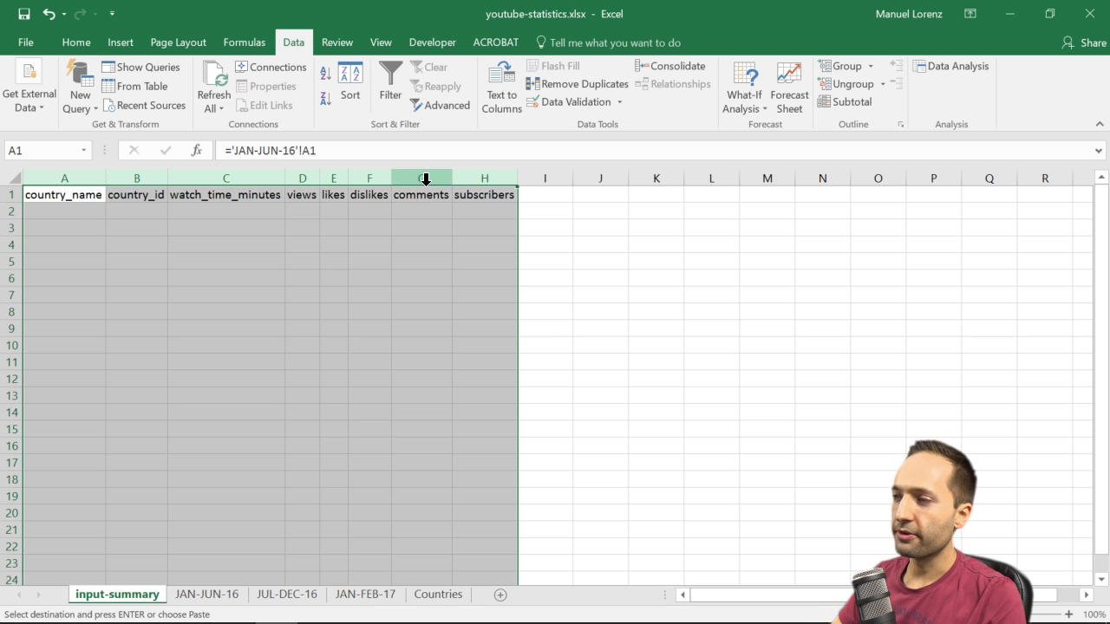
{"action": "left_click", "coordinate": [92, 208]}
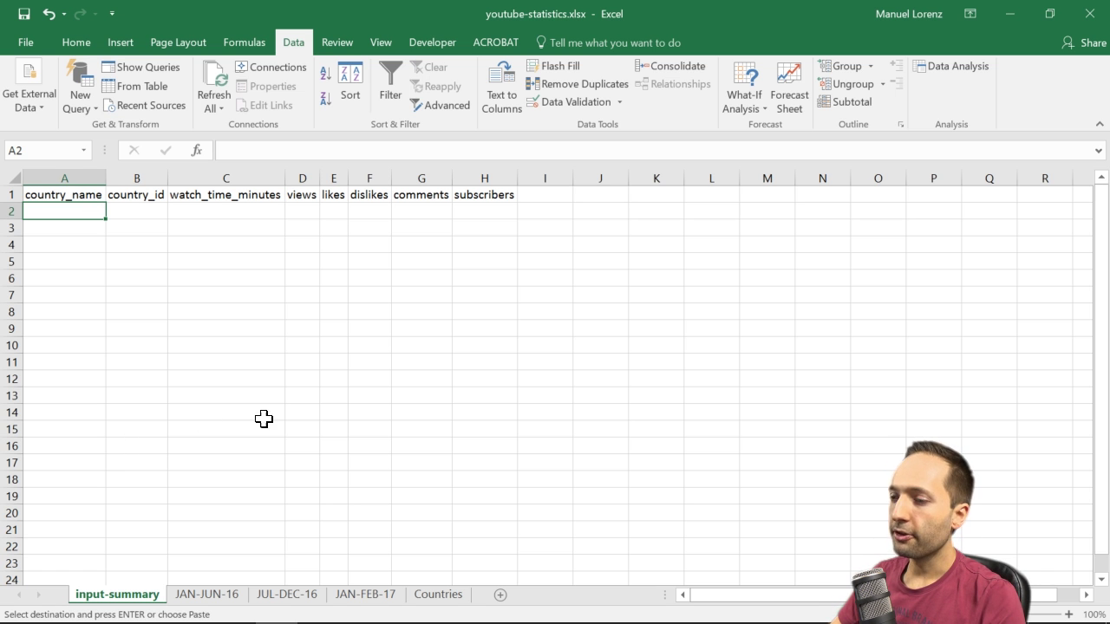
Step: Copy the country names A2:A202 from JAN-JUN-16 and paste them as links at cell A2 of input-summary
{"action": "left_click", "coordinate": [208, 595]}
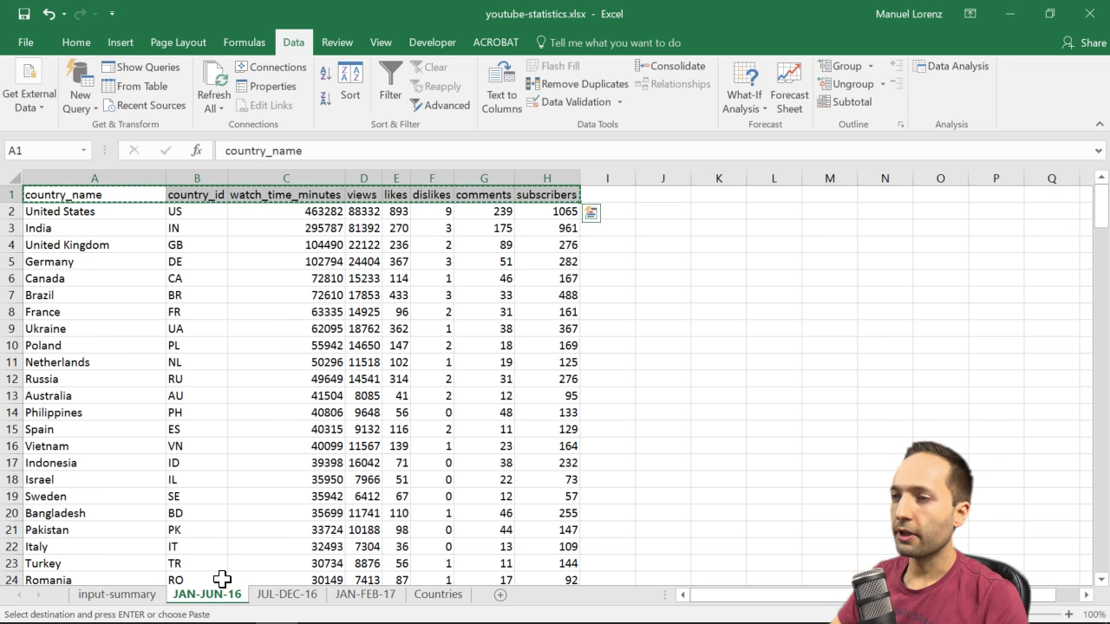
{"action": "left_click", "coordinate": [94, 211]}
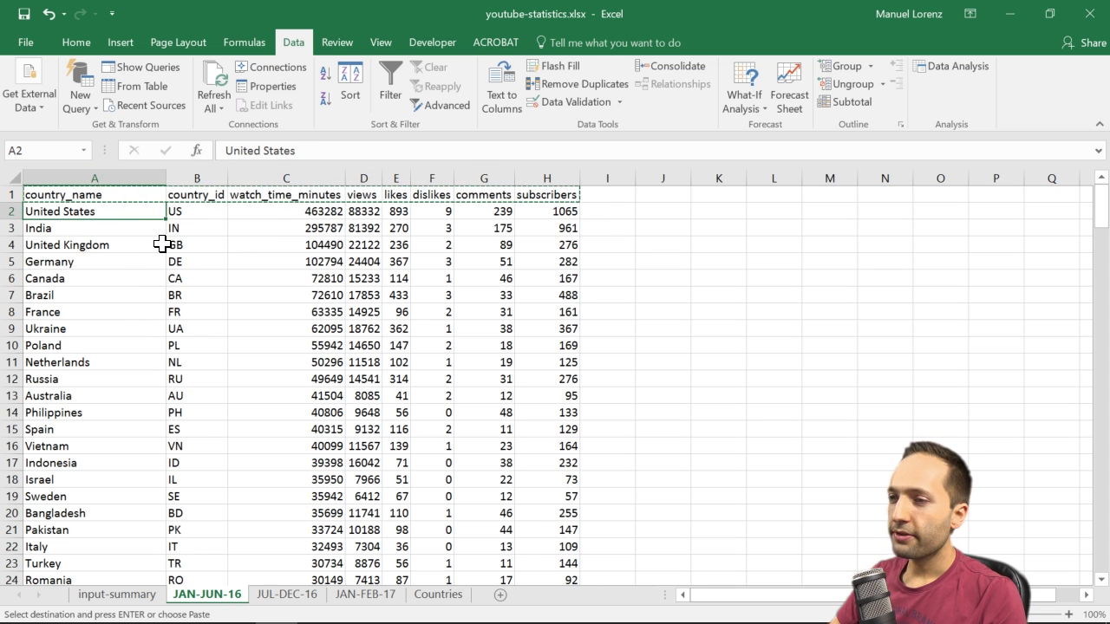
{"action": "key", "text": "ctrl+shift+Down"}
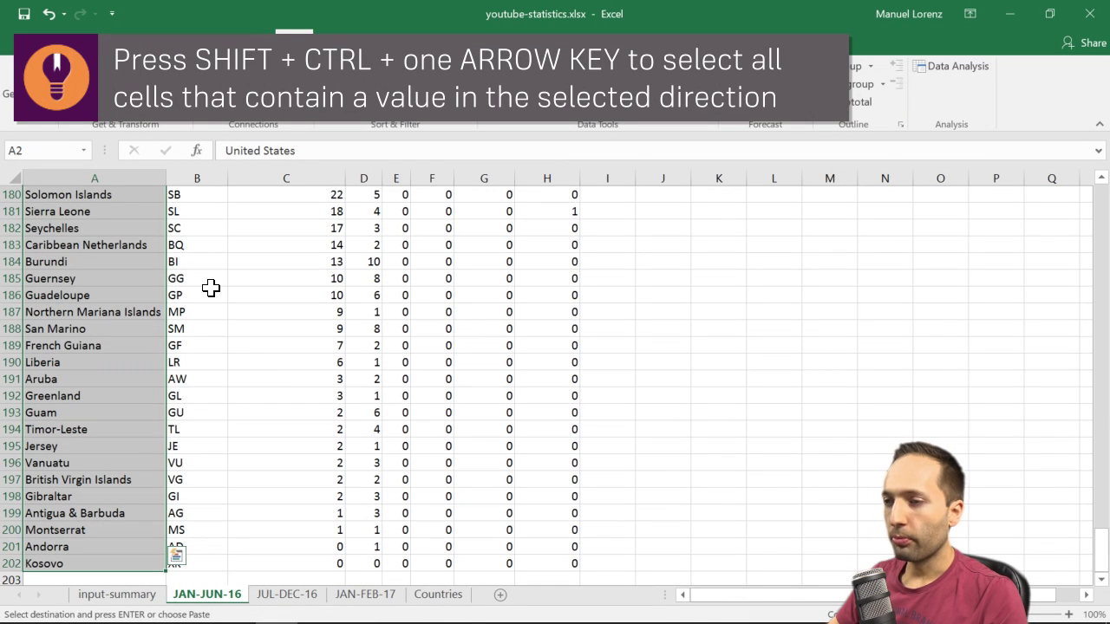
{"action": "key", "text": "ctrl+c"}
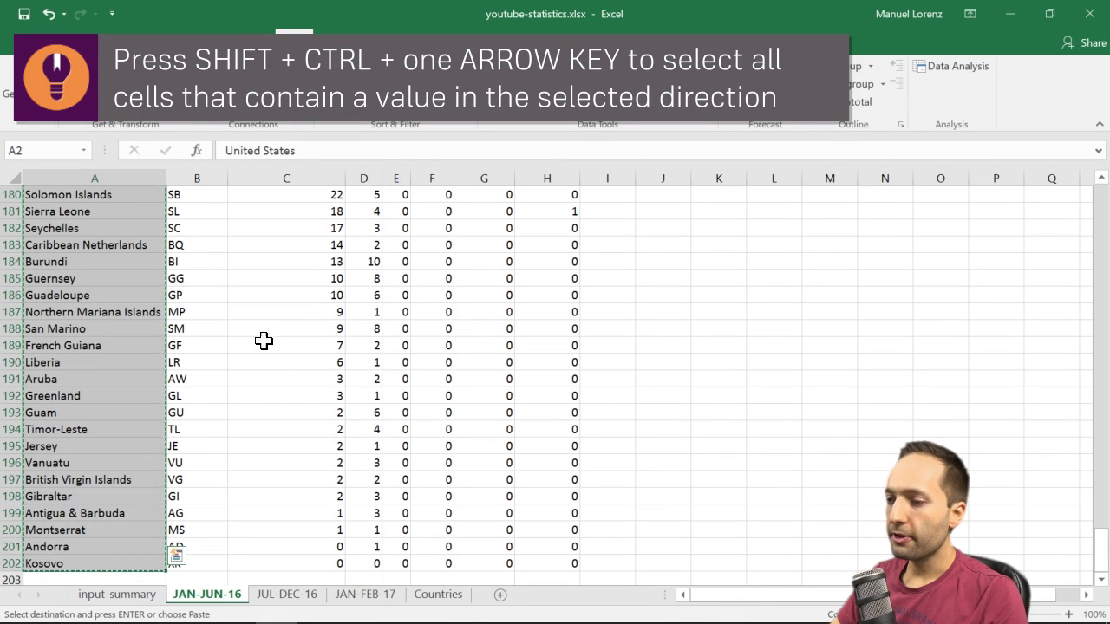
{"action": "left_click", "coordinate": [112, 596]}
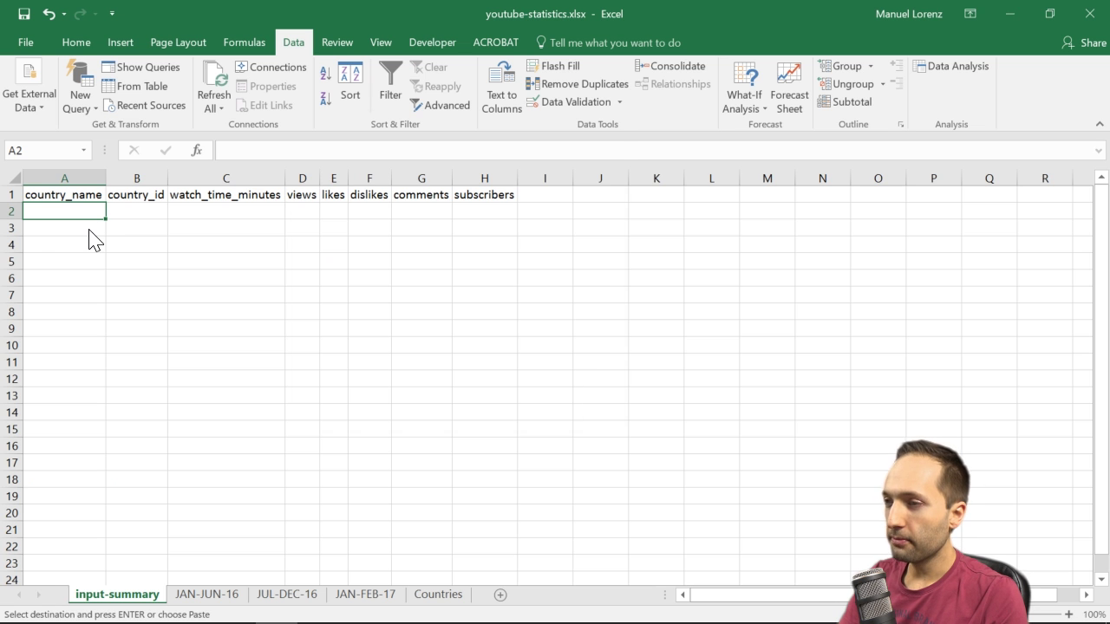
{"action": "key", "text": "ctrl+alt+v"}
{"action": "left_click", "coordinate": [314, 399]}
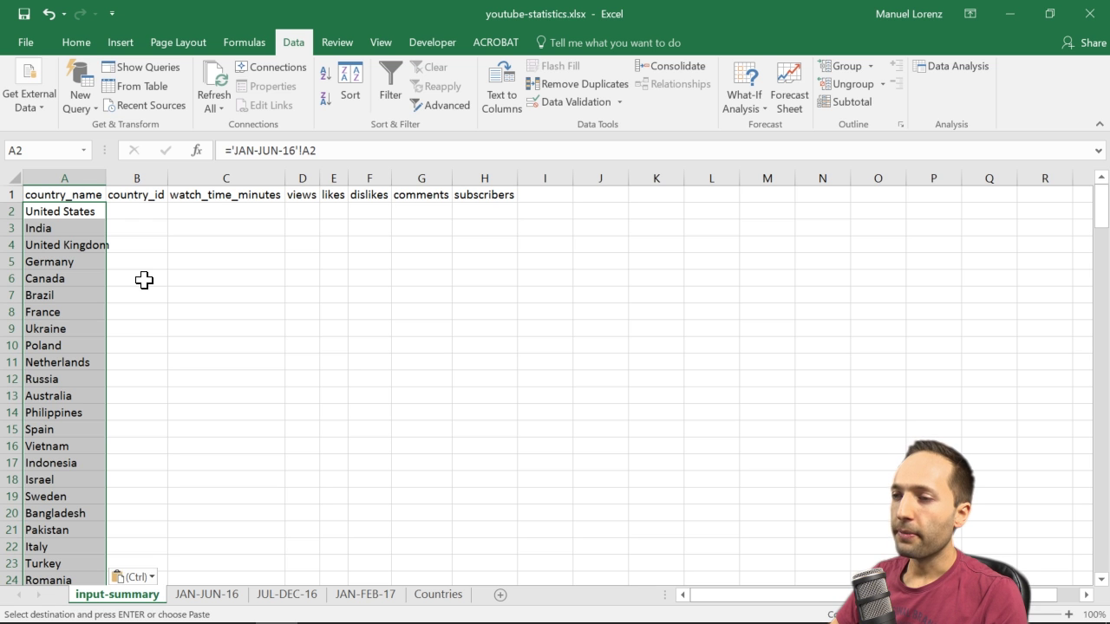
Step: Copy the country names A2:A213 from JUL-DEC-16 and paste them as links at cell A203 of input-summary
{"action": "key", "text": "ctrl+Down"}
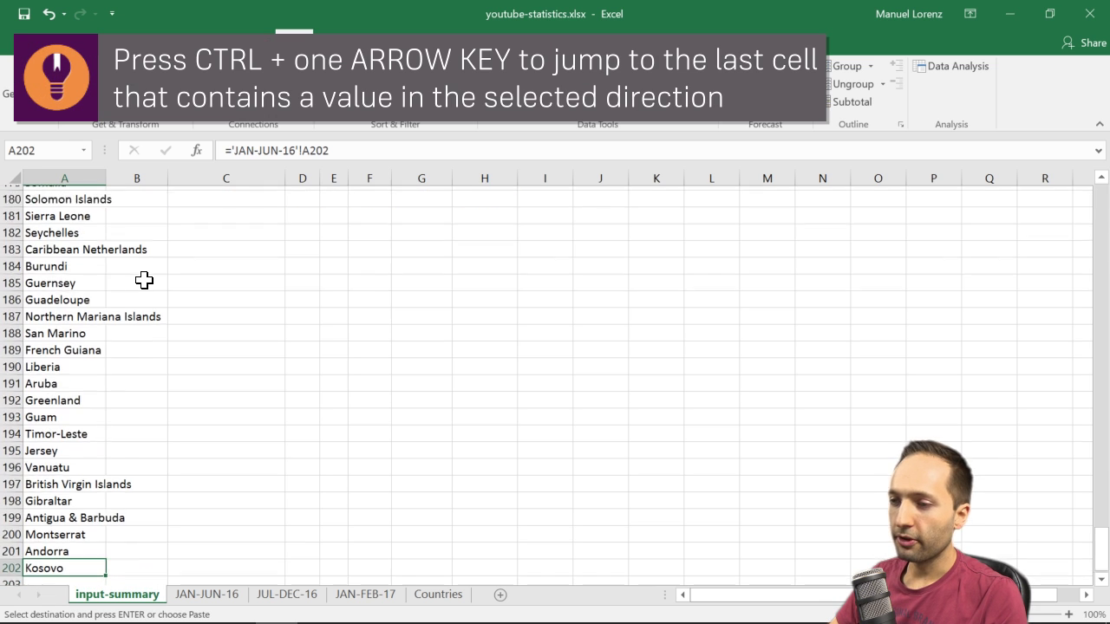
{"action": "scroll", "coordinate": [121, 347], "scroll_direction": "down", "scroll_amount": 1}
{"action": "scroll", "coordinate": [113, 360], "scroll_direction": "down", "scroll_amount": 3}
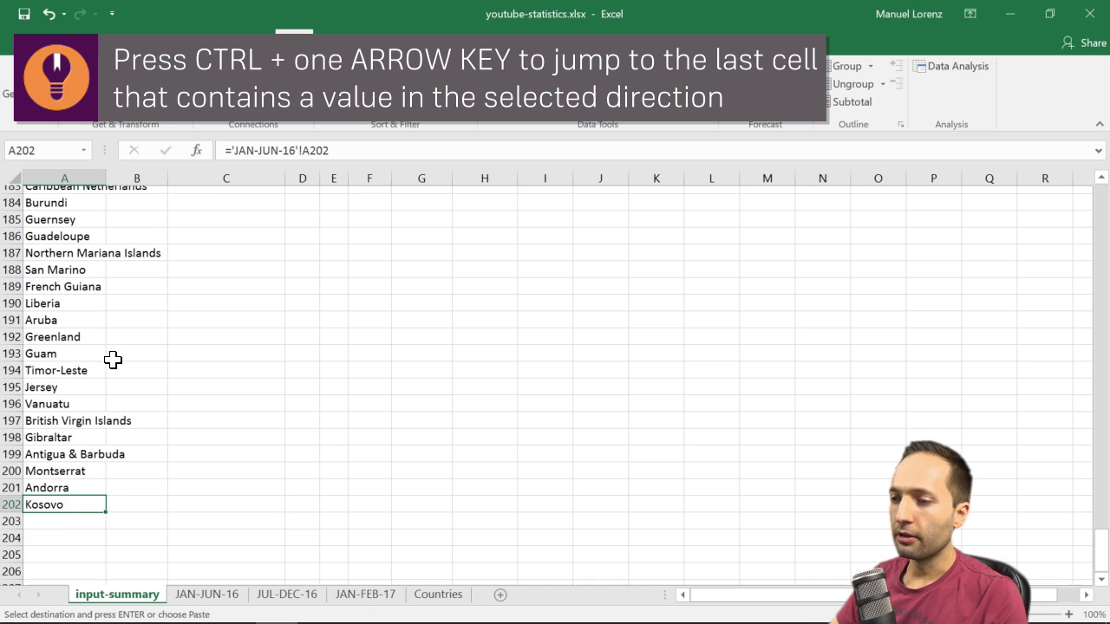
{"action": "left_click", "coordinate": [296, 595]}
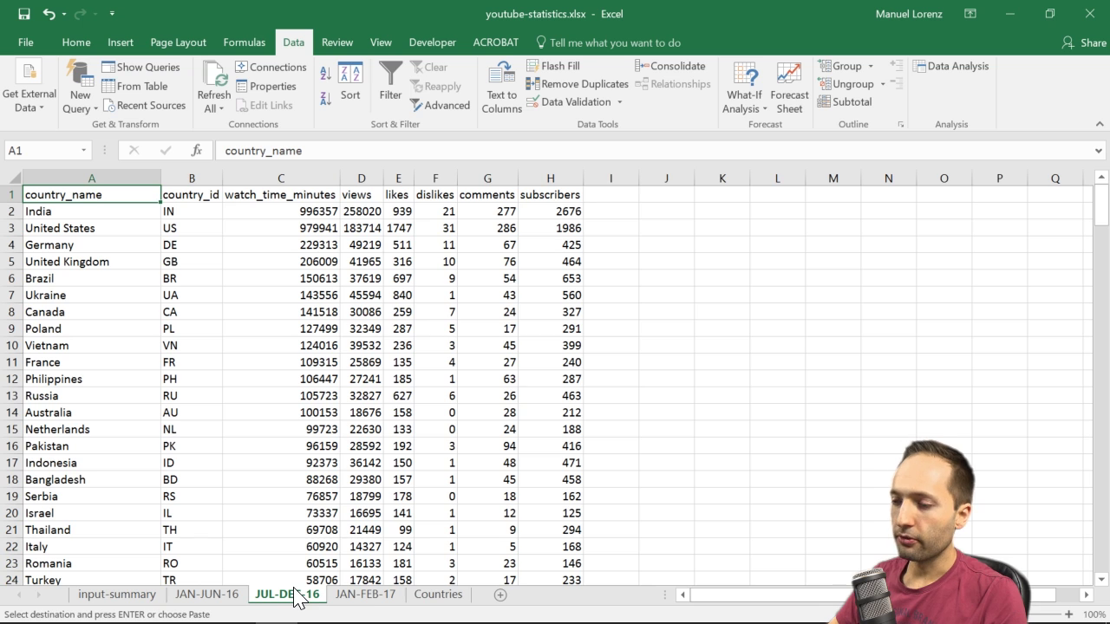
{"action": "left_click", "coordinate": [93, 209]}
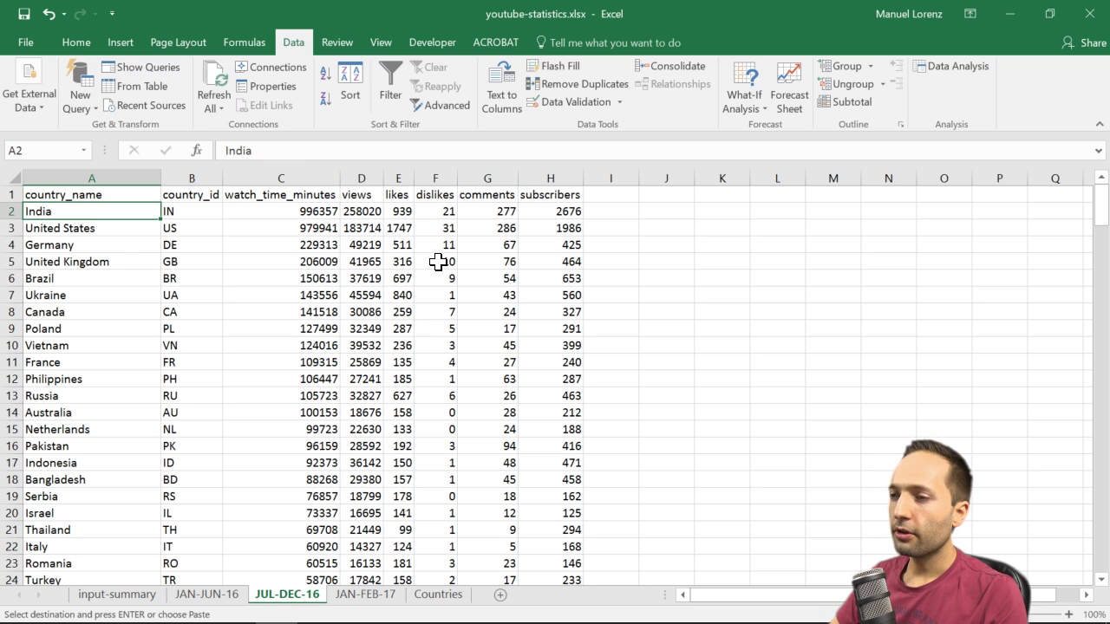
{"action": "key", "text": "ctrl+shift+Down"}
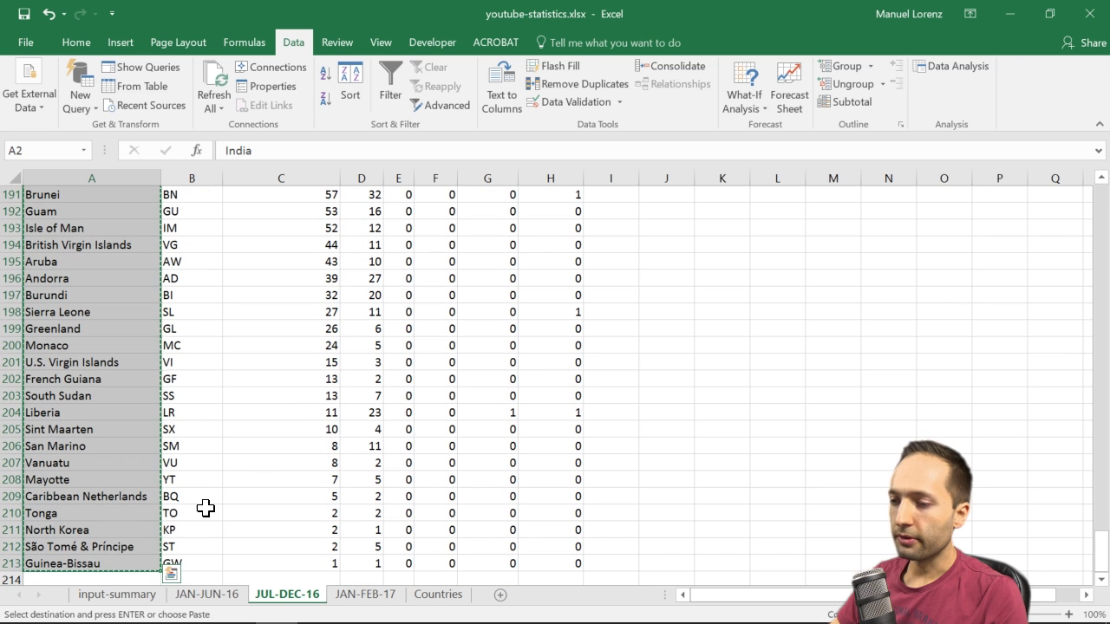
{"action": "left_click", "coordinate": [116, 595]}
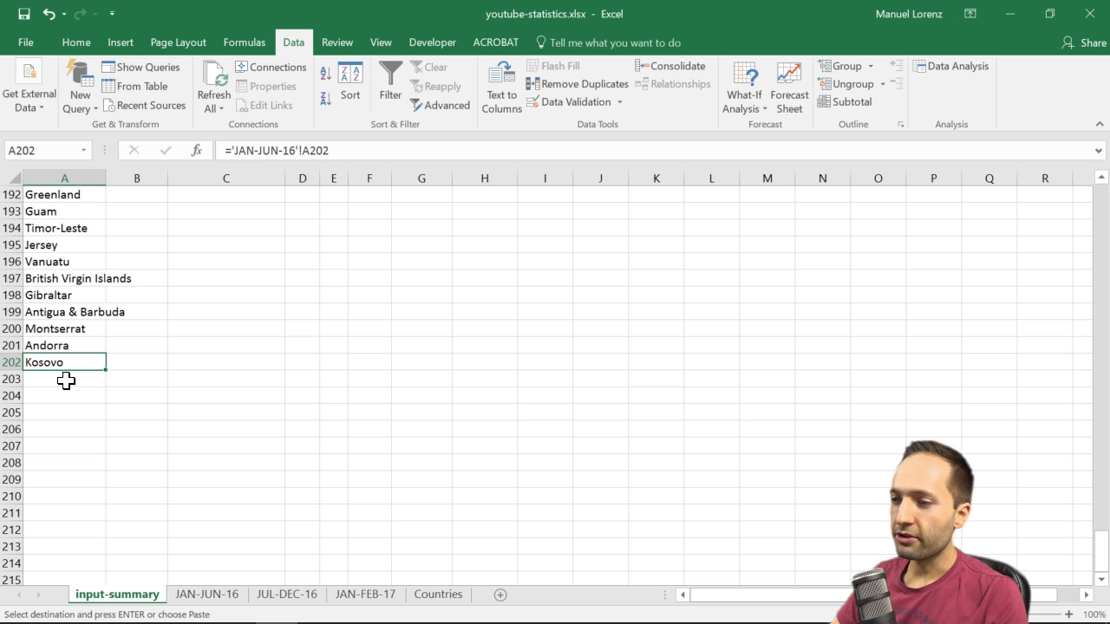
{"action": "left_click", "coordinate": [67, 379]}
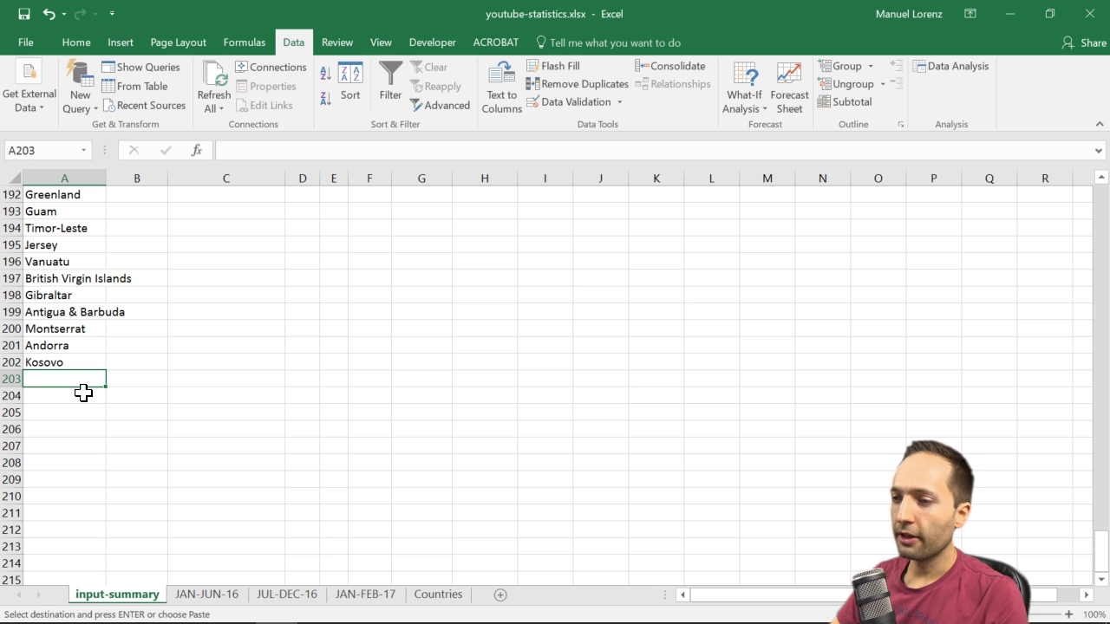
{"action": "key", "text": "ctrl+alt+v"}
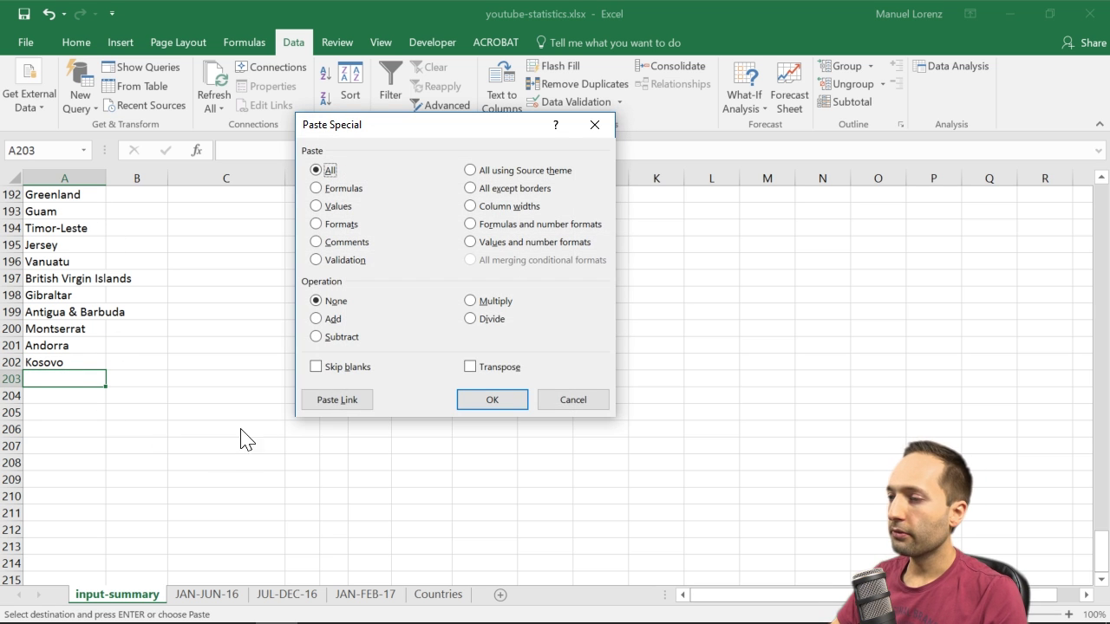
{"action": "left_click", "coordinate": [328, 400]}
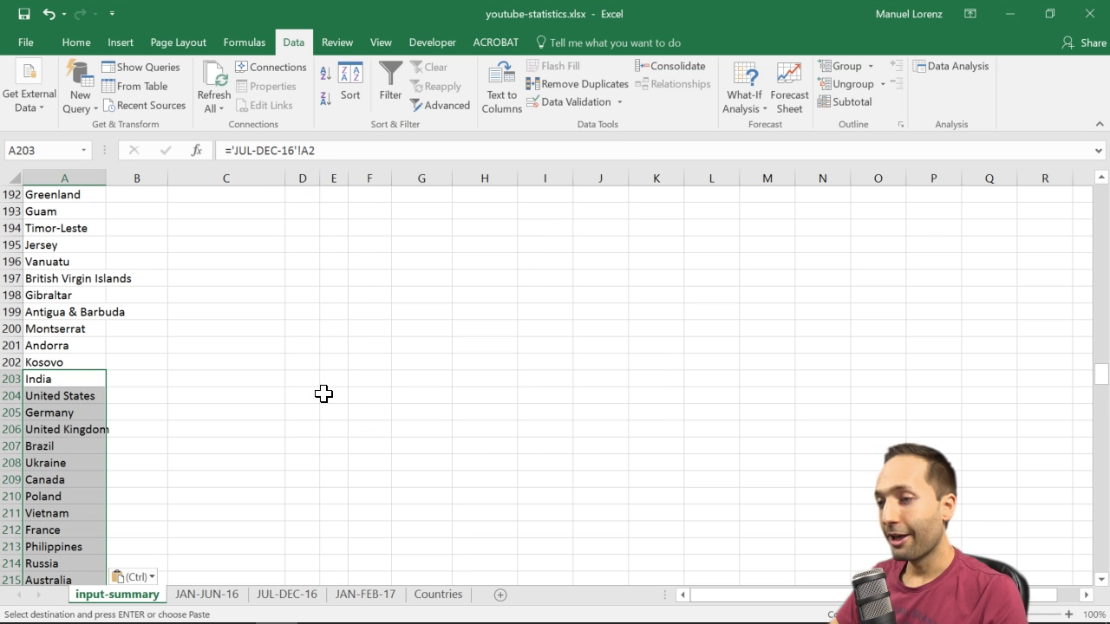
Step: Copy the country names A2:A196 from JAN-FEB-17 and paste them as links at cell A415 of input-summary
{"action": "key", "text": "ctrl+Down"}
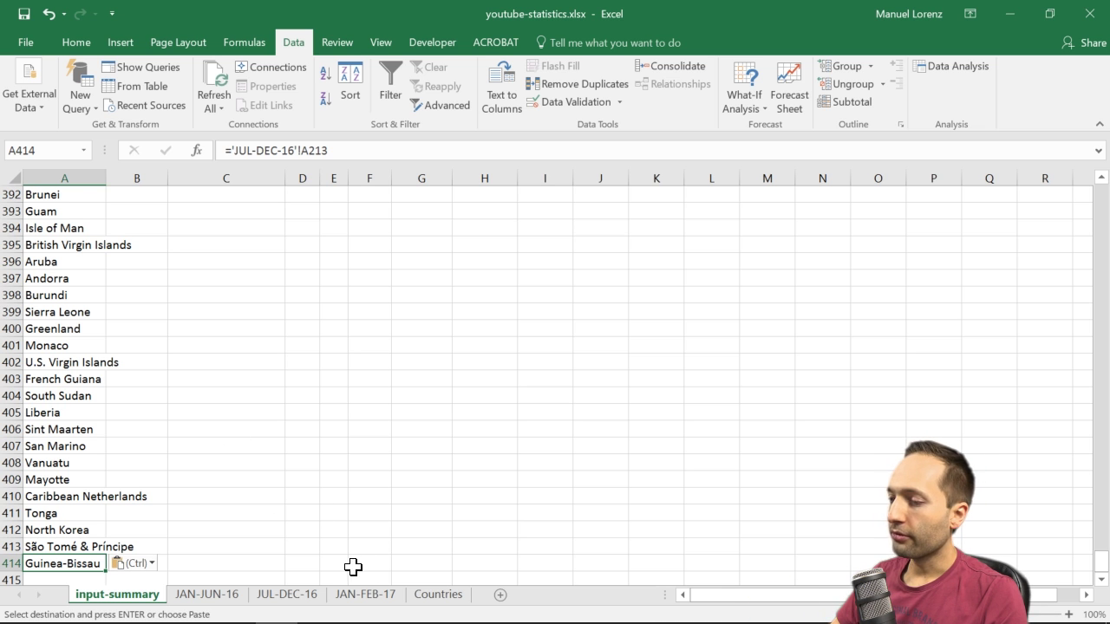
{"action": "left_click", "coordinate": [363, 595]}
{"action": "left_click", "coordinate": [85, 216]}
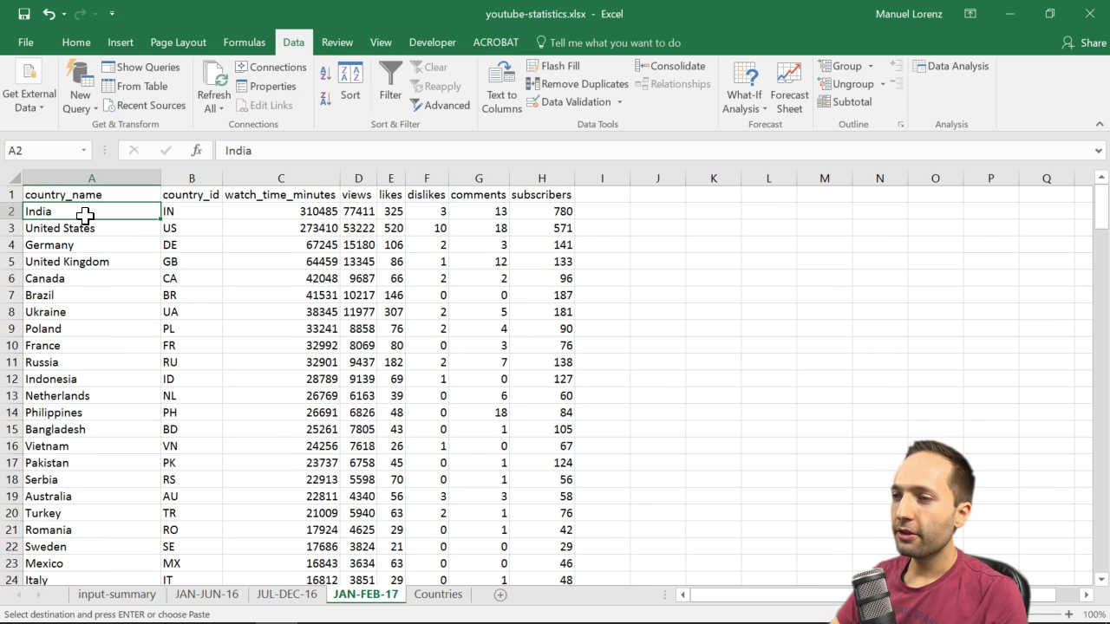
{"action": "key", "text": "ctrl+shift+Down"}
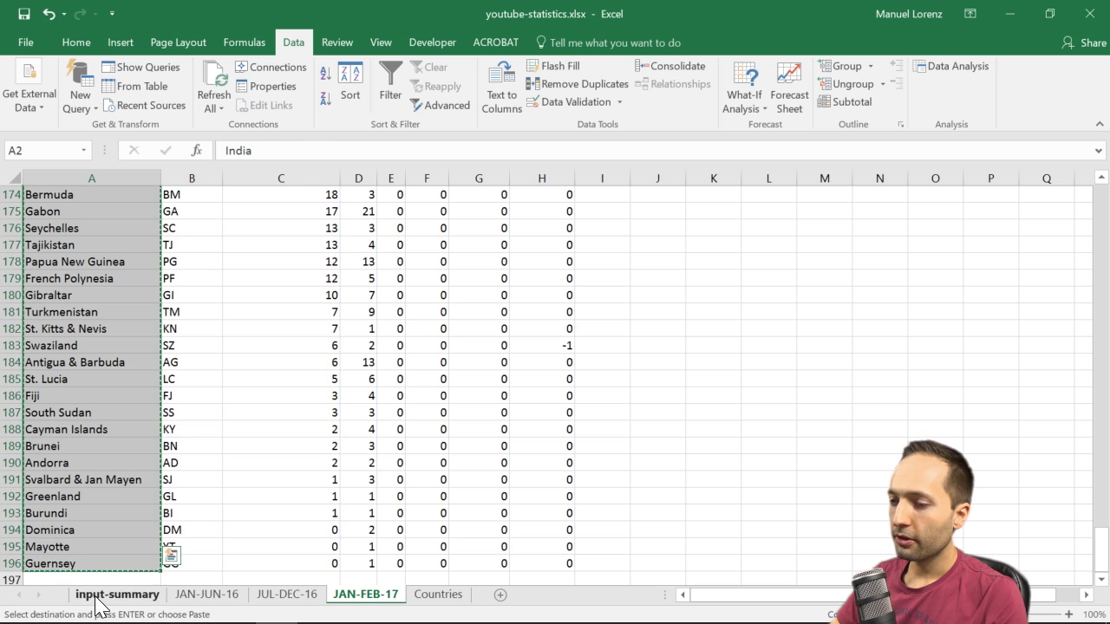
{"action": "left_click", "coordinate": [117, 595]}
{"action": "scroll", "coordinate": [121, 451], "scroll_direction": "down", "scroll_amount": 5}
{"action": "left_click", "coordinate": [62, 327]}
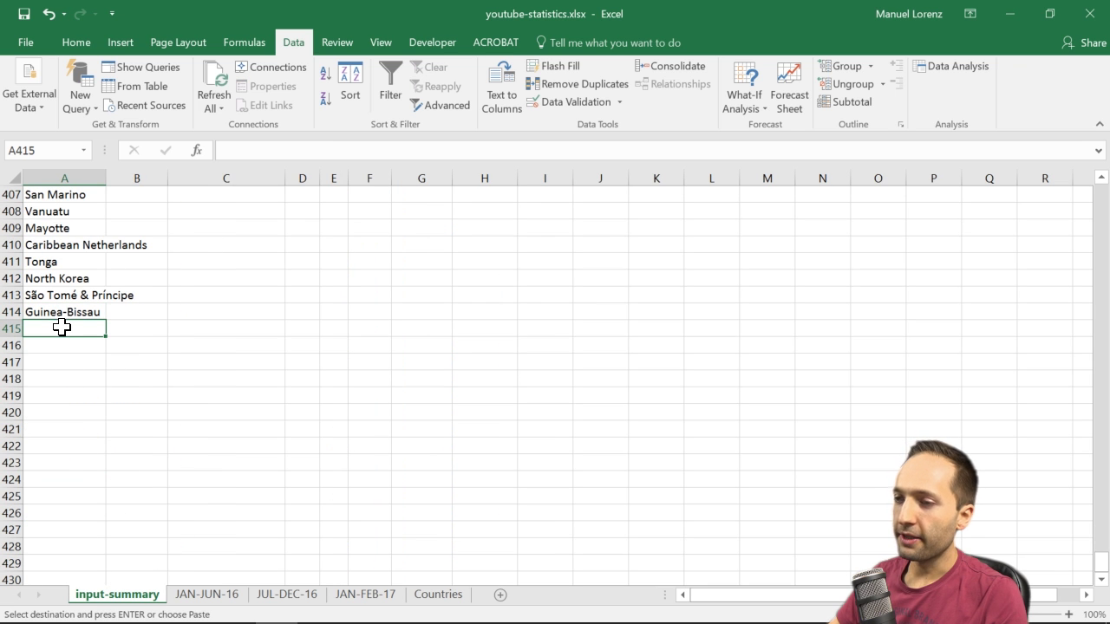
{"action": "key", "text": "ctrl+alt+v"}
{"action": "left_click", "coordinate": [350, 400]}
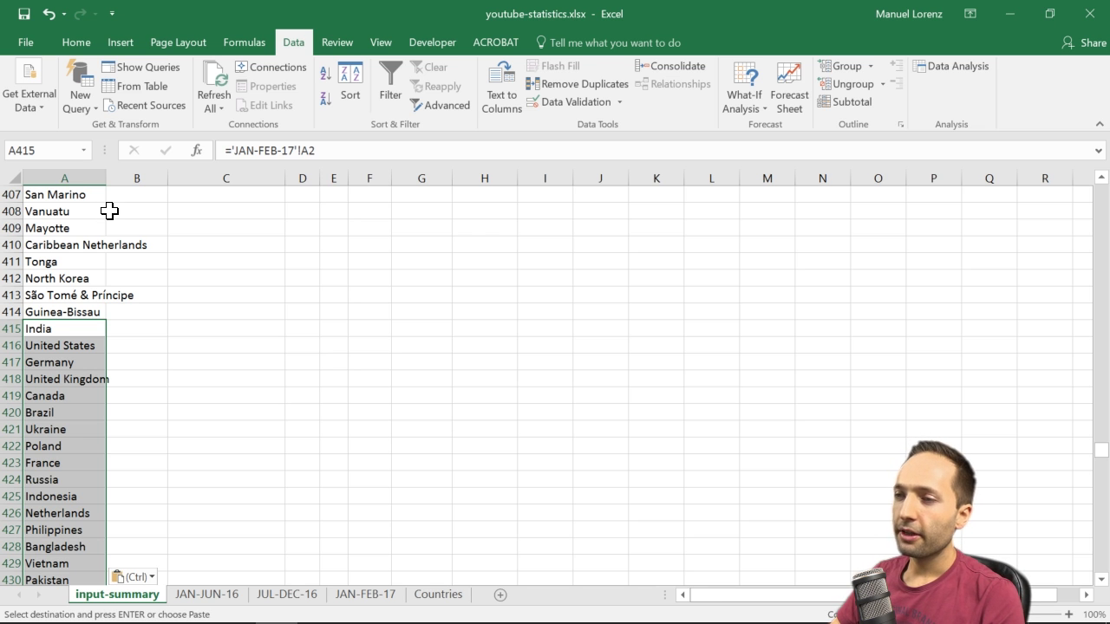
Step: Remove the duplicate values from column A of input-summary, continuing with the current selection only
{"action": "left_click", "coordinate": [77, 176]}
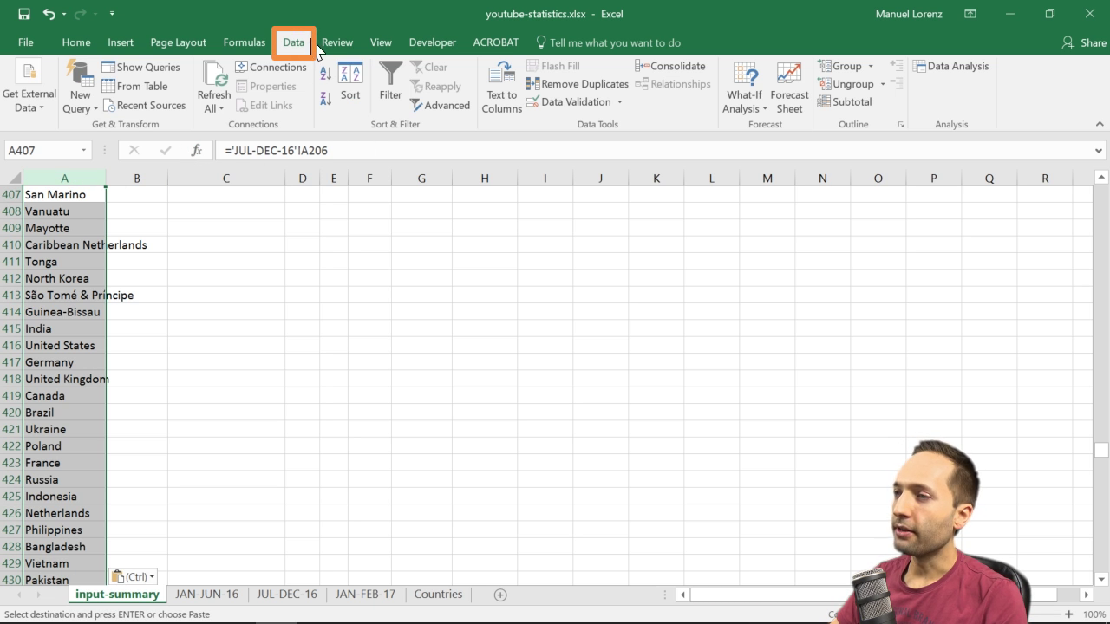
{"action": "left_click", "coordinate": [573, 85]}
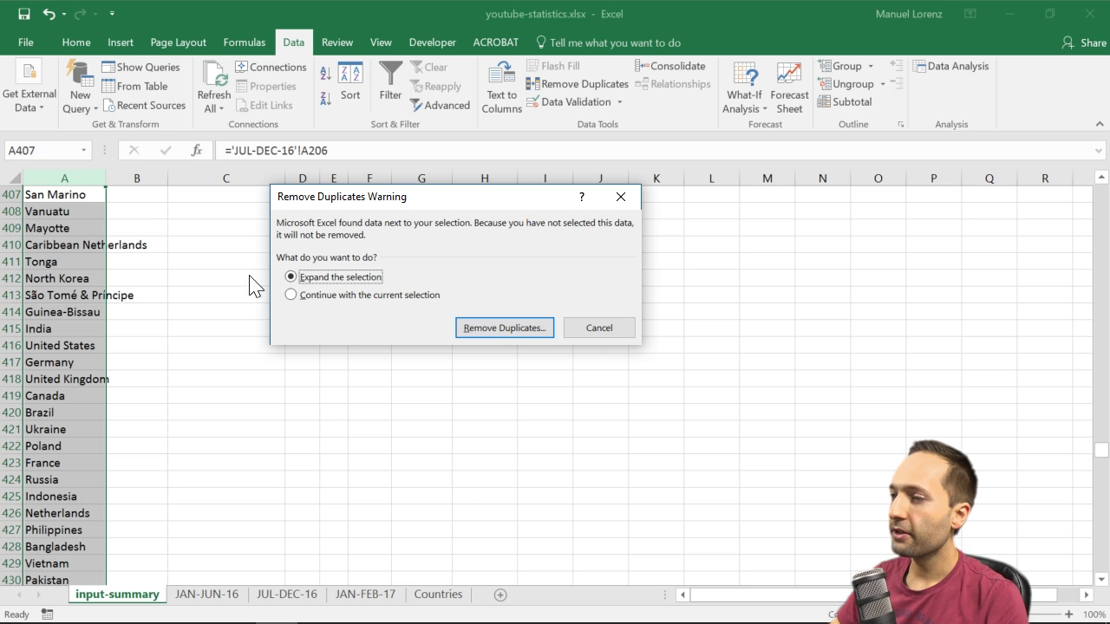
{"action": "left_click", "coordinate": [291, 295]}
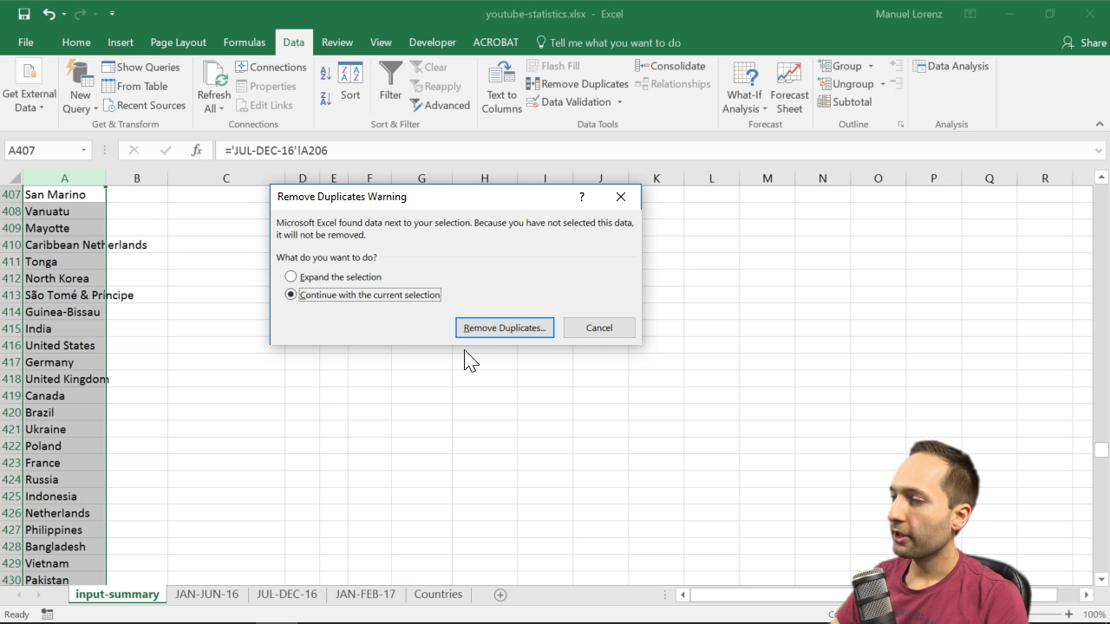
{"action": "left_click", "coordinate": [490, 330]}
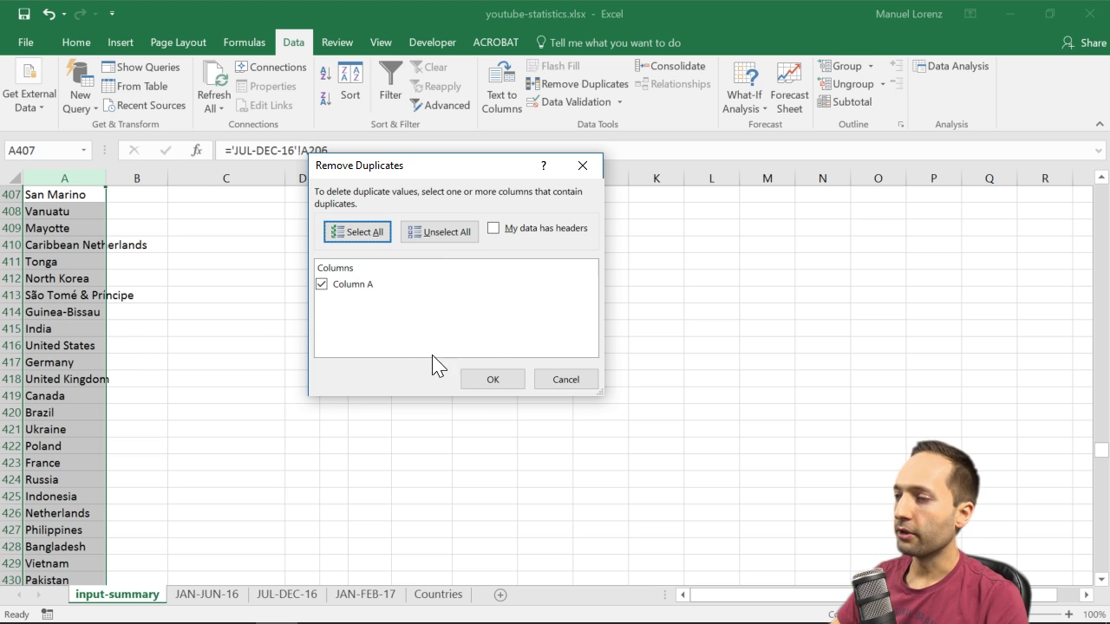
{"action": "left_click", "coordinate": [498, 383]}
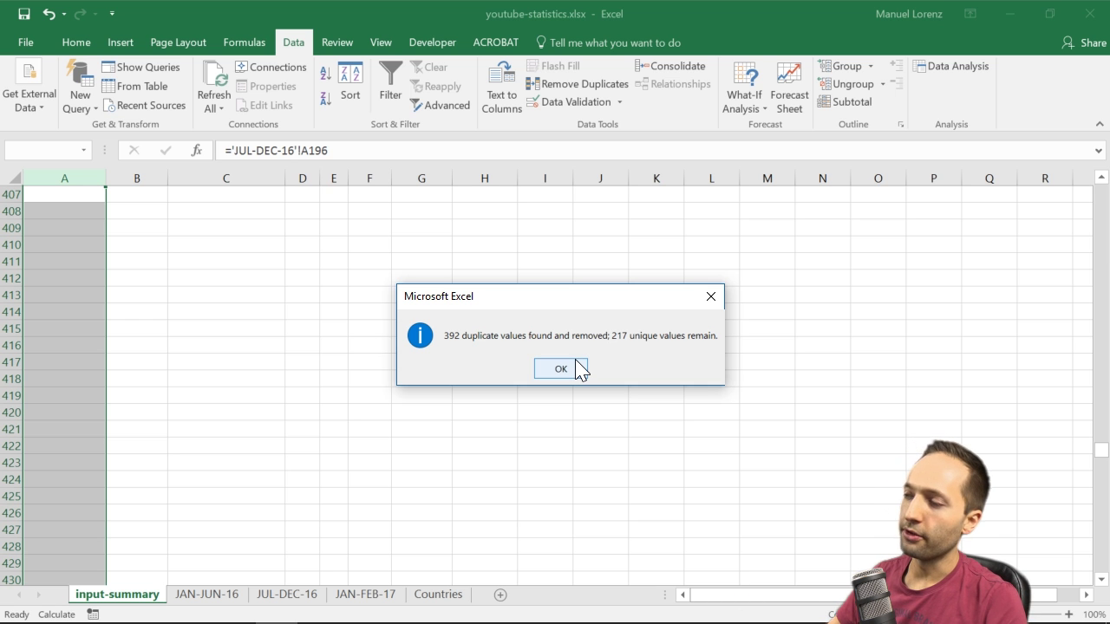
{"action": "left_click", "coordinate": [560, 369]}
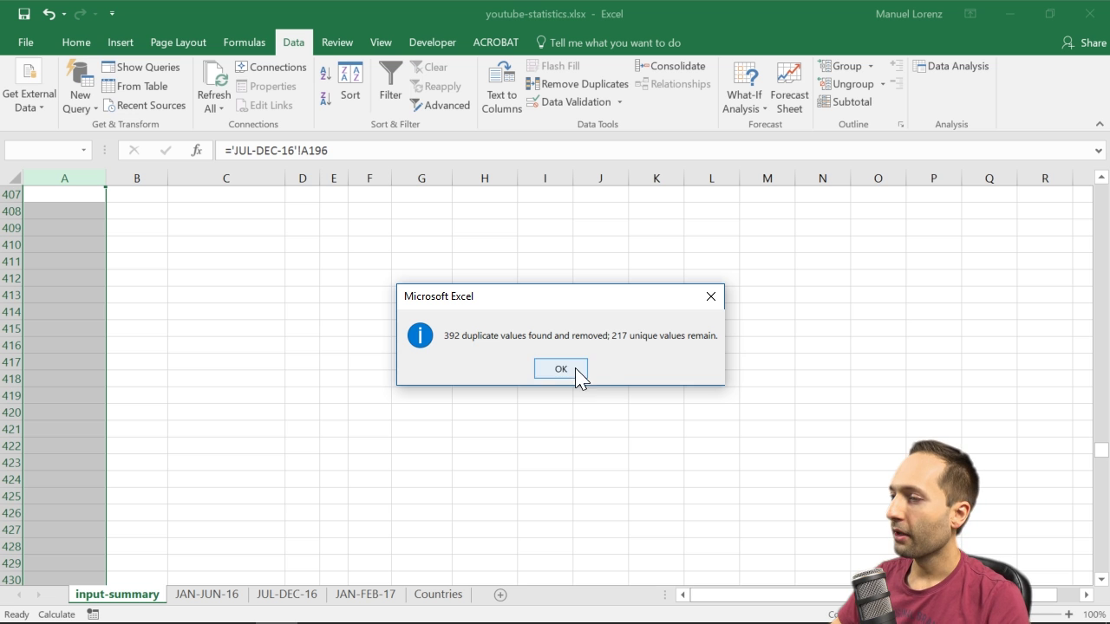
{"action": "left_click", "coordinate": [568, 374]}
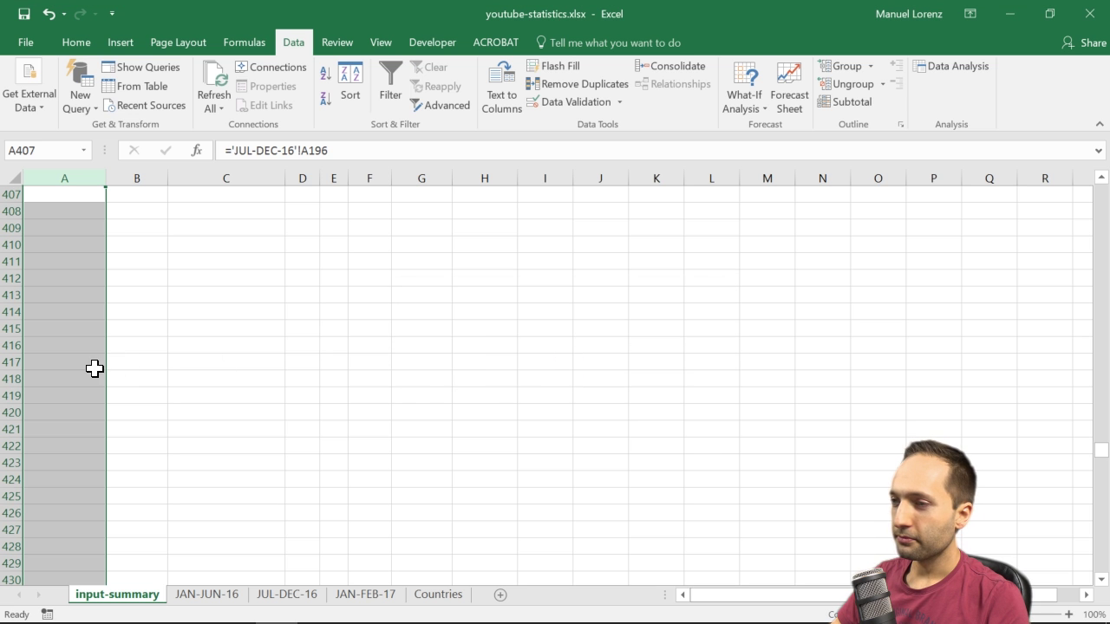
Step: Fill the country_id cells B2:B217 on input-summary by copying the column A link formulas one column to the right
{"action": "left_click_drag", "start_coordinate": [1107, 466], "coordinate": [1091, 186]}
{"action": "left_click", "coordinate": [152, 205]}
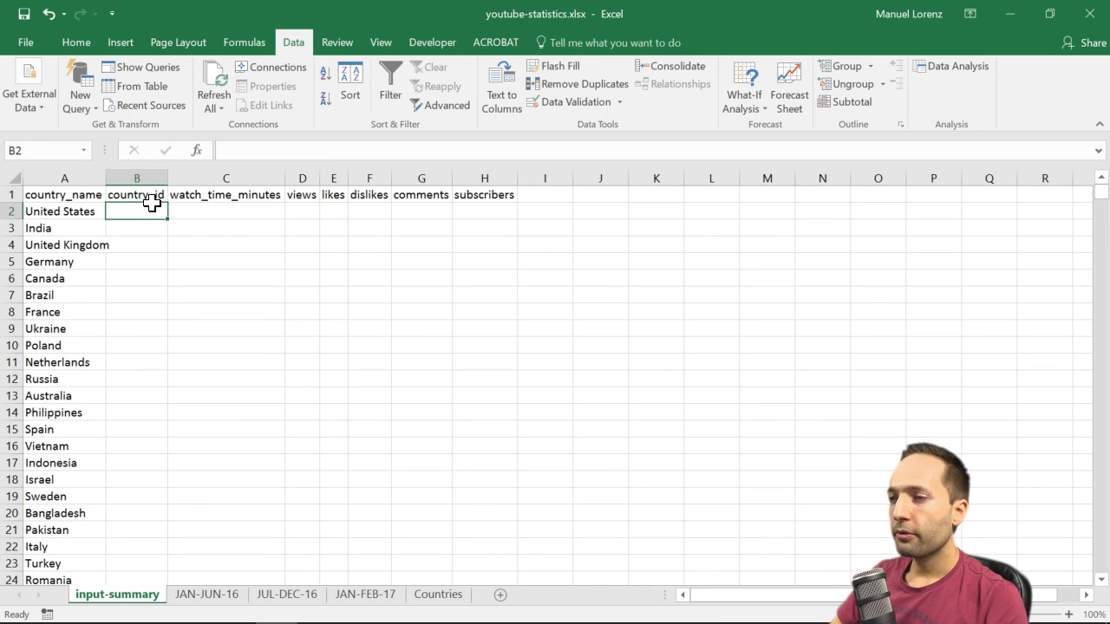
{"action": "left_click", "coordinate": [97, 211]}
{"action": "left_click", "coordinate": [132, 211]}
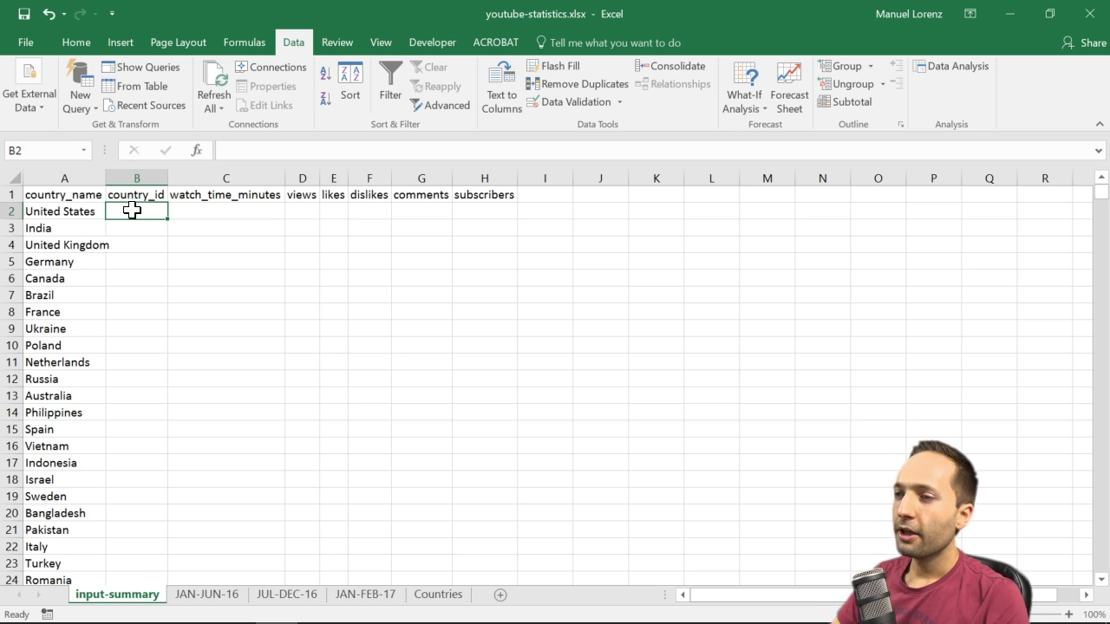
{"action": "left_click", "coordinate": [64, 211]}
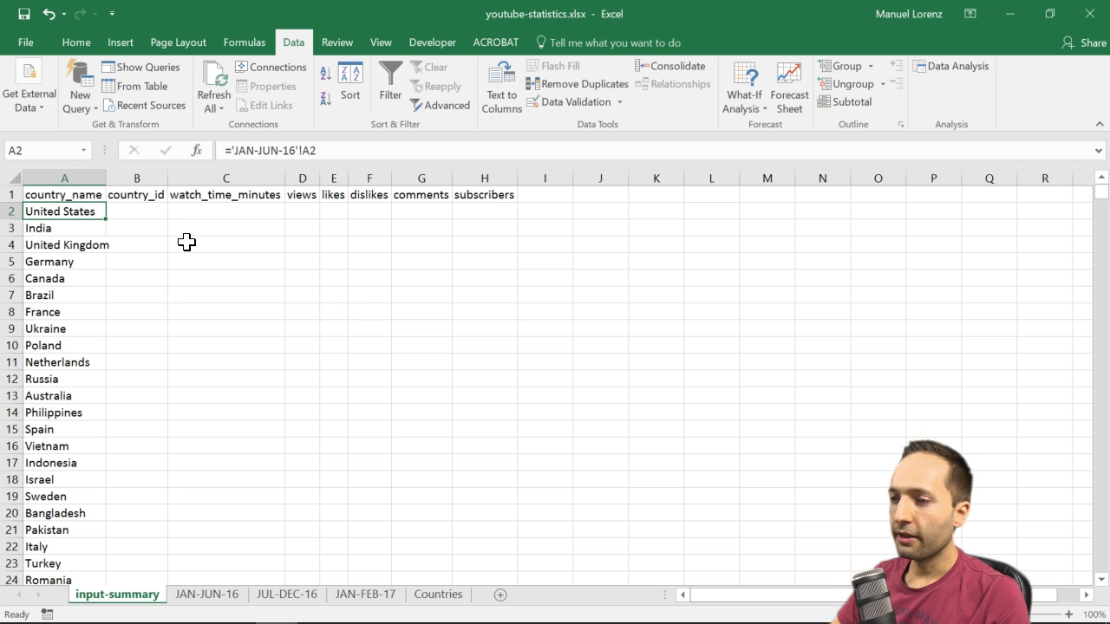
{"action": "key", "text": "ctrl+shift+Down"}
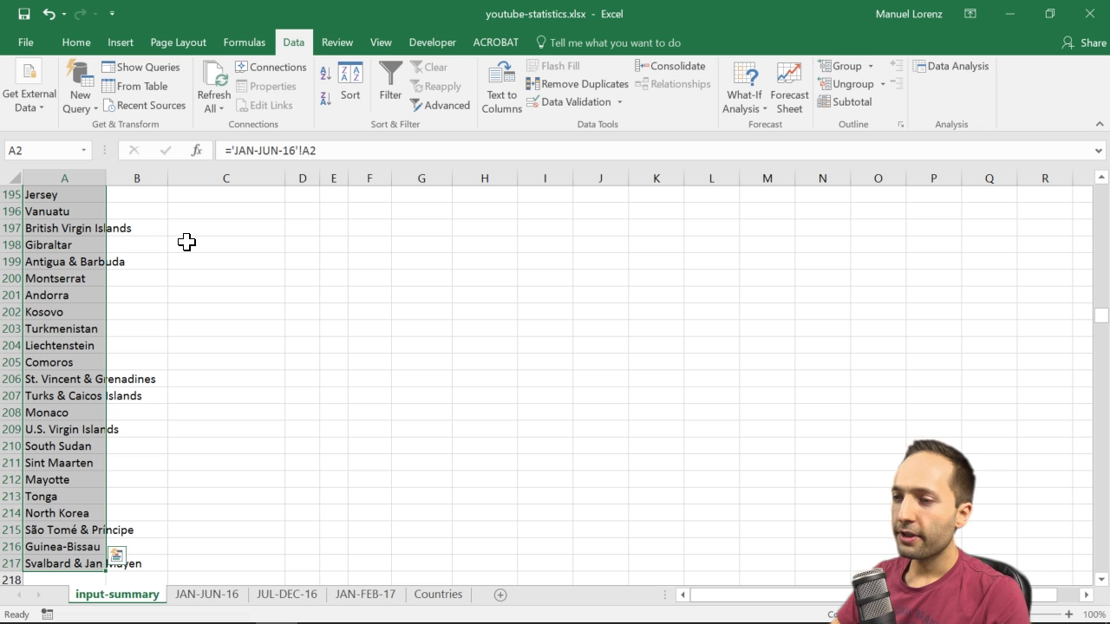
{"action": "key", "text": "shift+Right"}
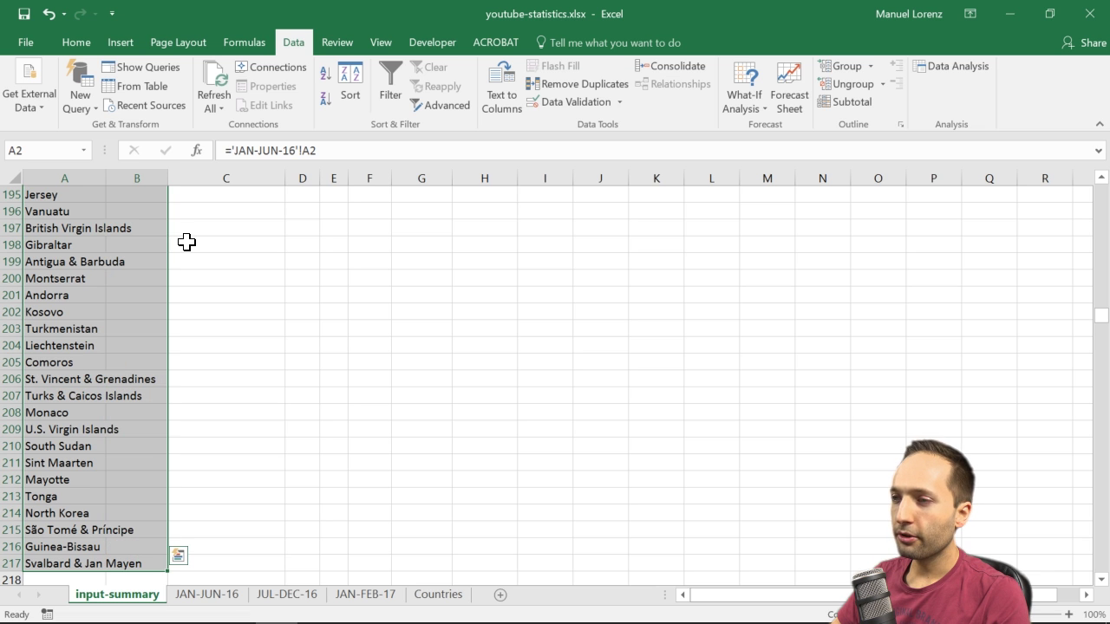
{"action": "key", "text": "ctrl+r"}
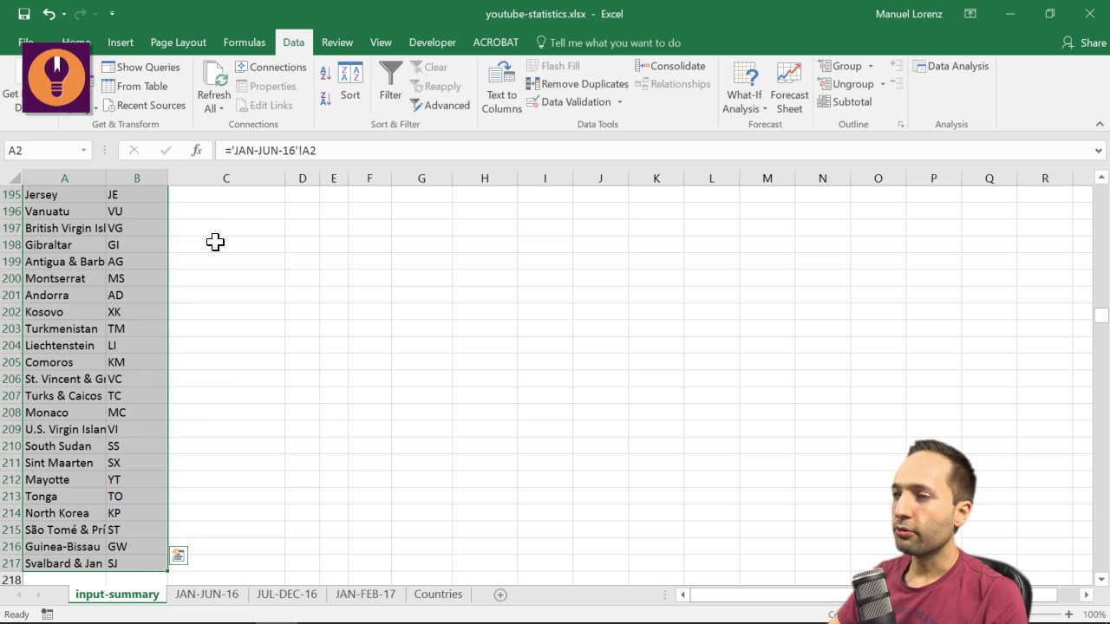
{"action": "left_click_drag", "start_coordinate": [1101, 325], "coordinate": [1099, 195]}
{"action": "left_click", "coordinate": [557, 208]}
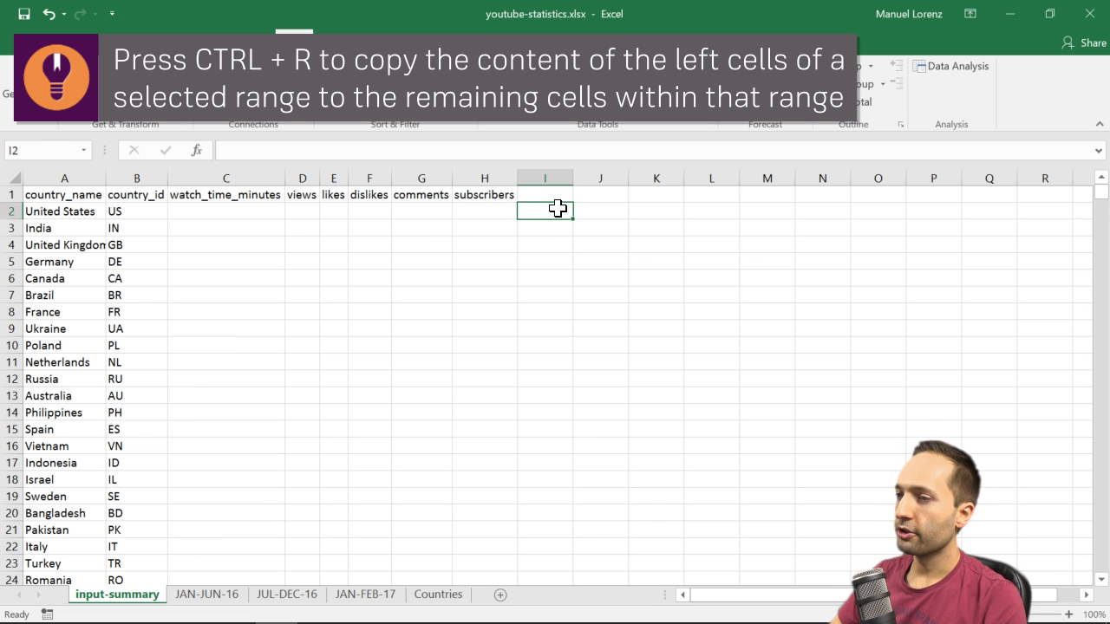